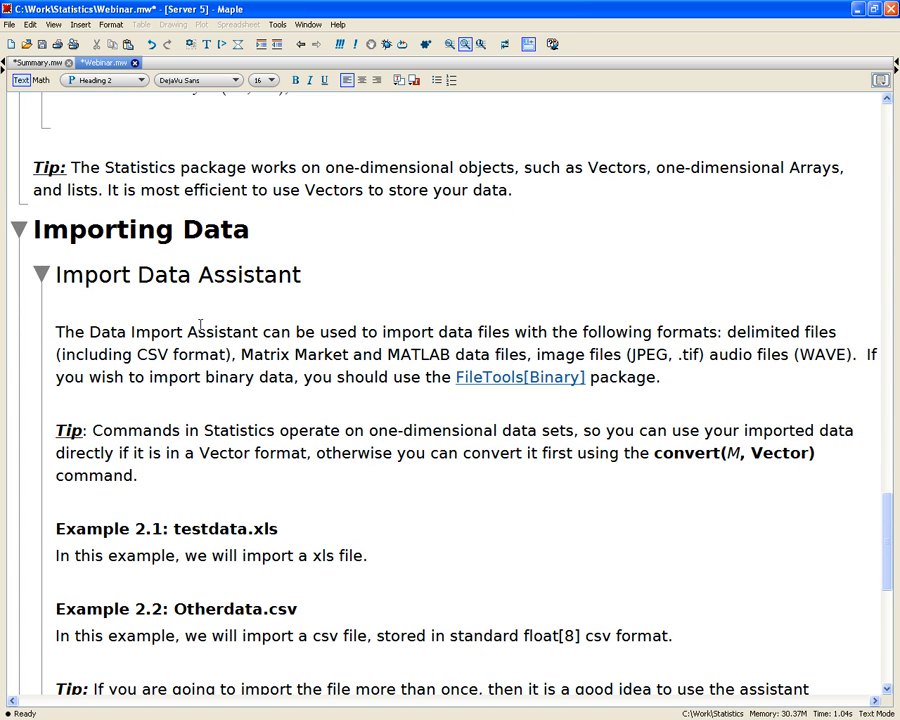
Launch the Import Data assistant on the empty line under Example 2.1 and choose testdata.xls as the source file.
scroll(200, 325, "down", 3)
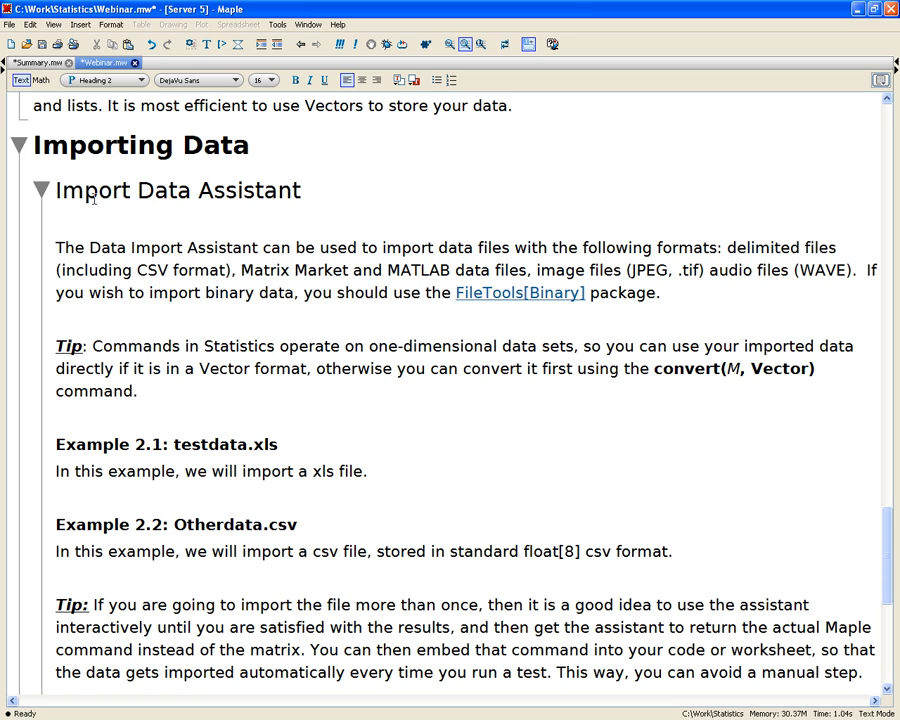
left_click(89, 494)
left_click(277, 24)
mouse_move(297, 42)
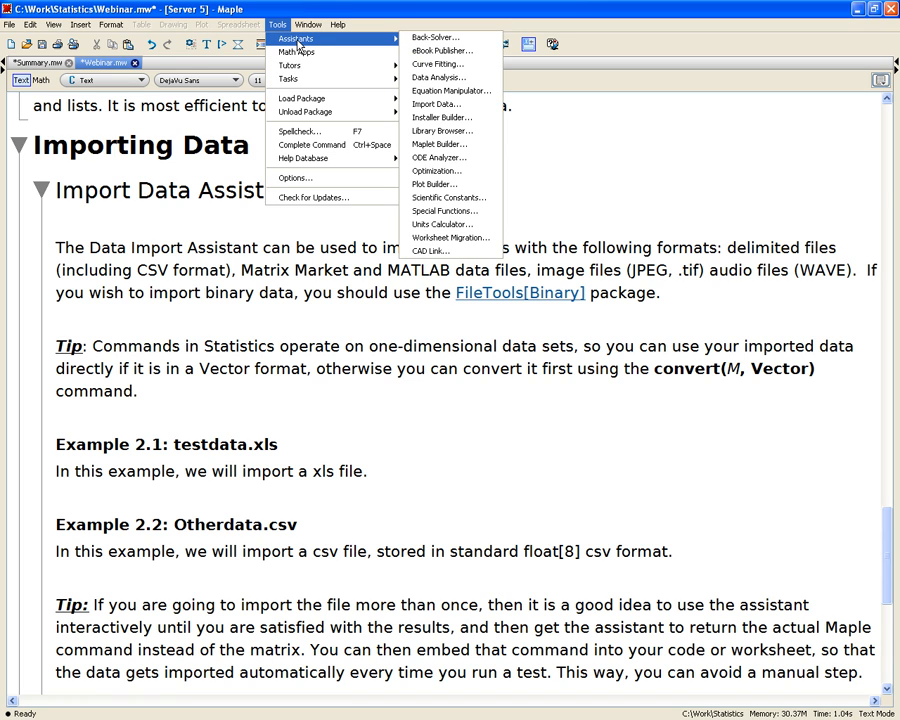
left_click(432, 105)
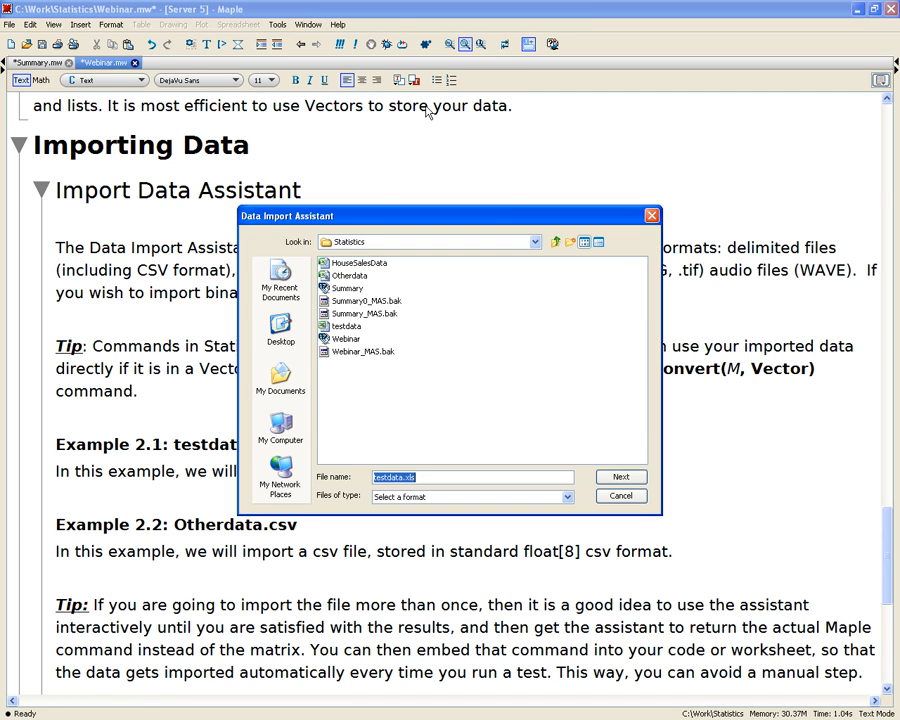
left_click(346, 326)
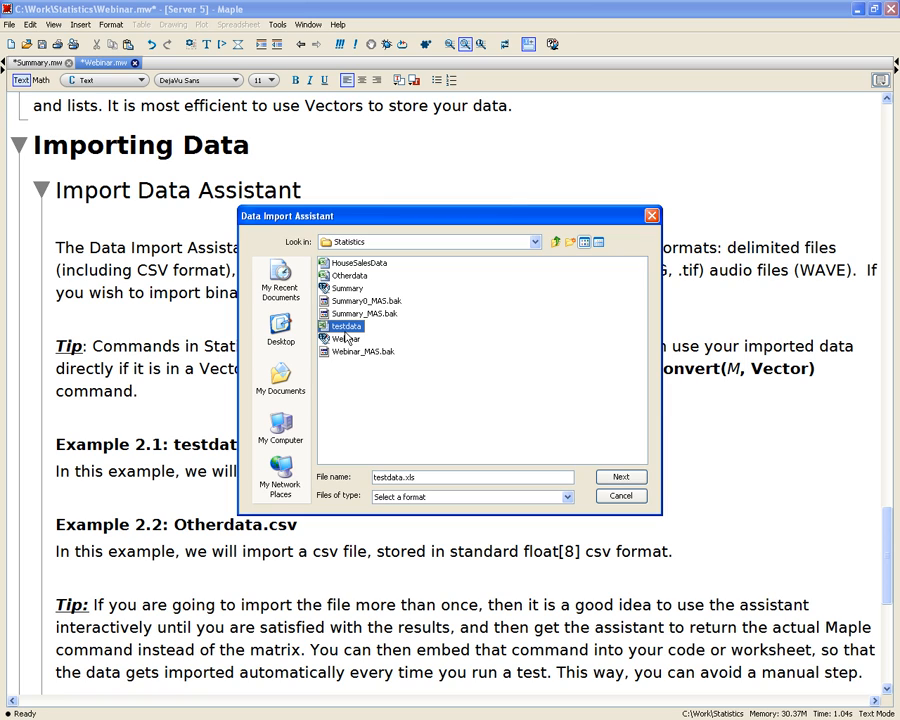
left_click(621, 477)
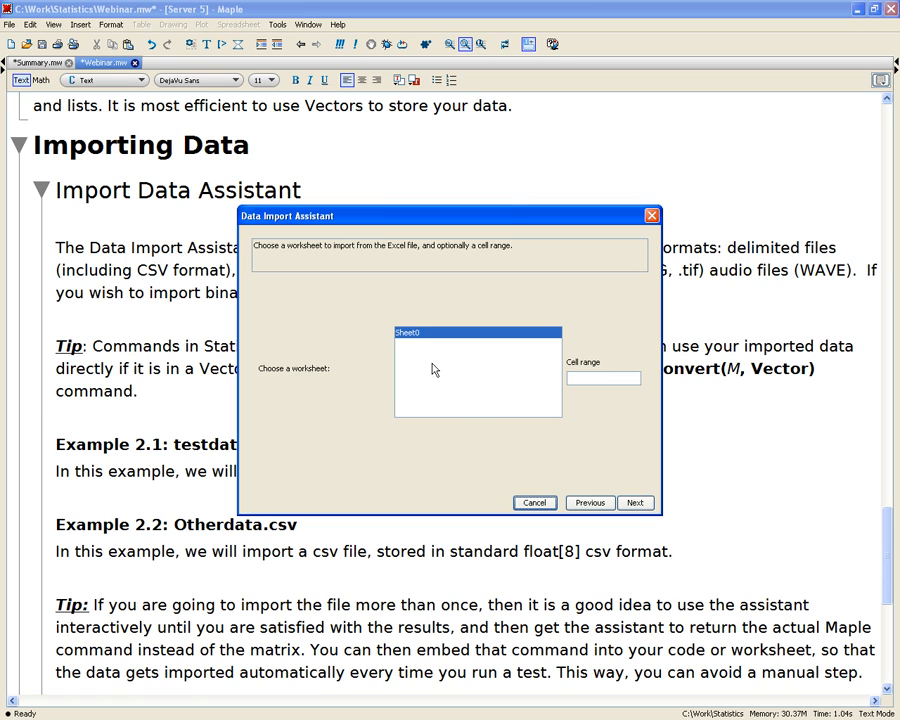
Import Sheet0 with no cell range and a rectangular data pattern, assigning the matrix to the variable MyXLSfile.
left_click(602, 380)
left_click(635, 502)
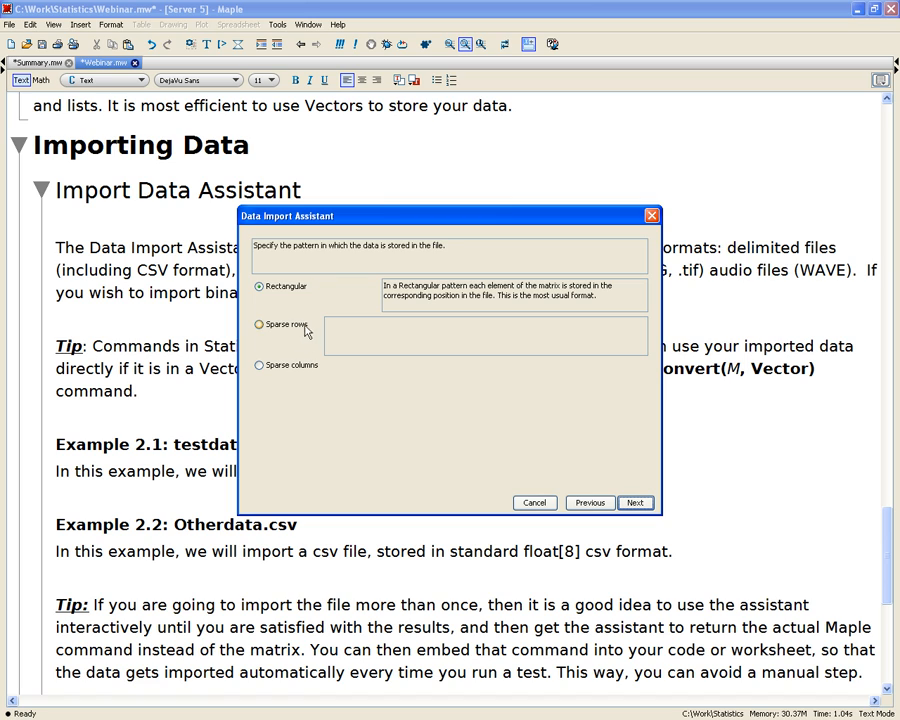
left_click(640, 502)
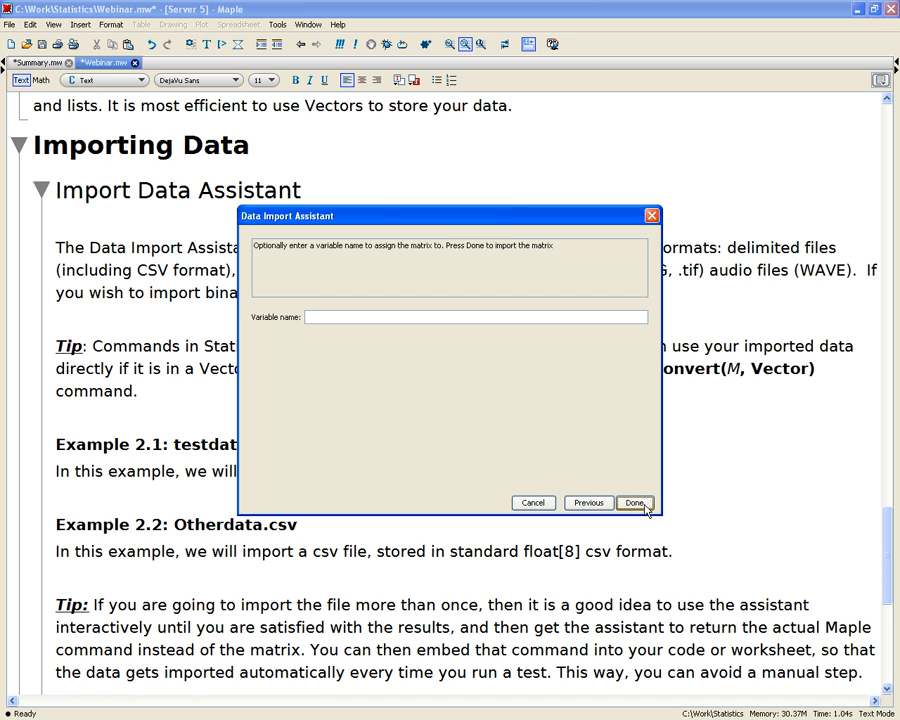
left_click(325, 319)
type("MyXLSfile")
left_click(634, 502)
Inspect the imported array output under Example 2.1.
scroll(352, 505, "down", 1)
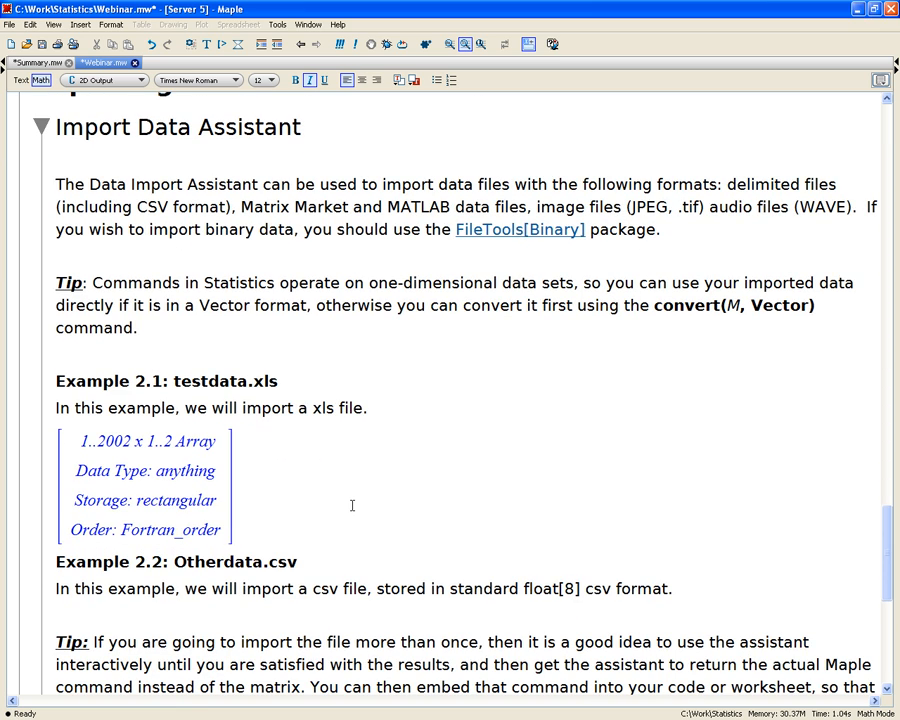
double_click(159, 442)
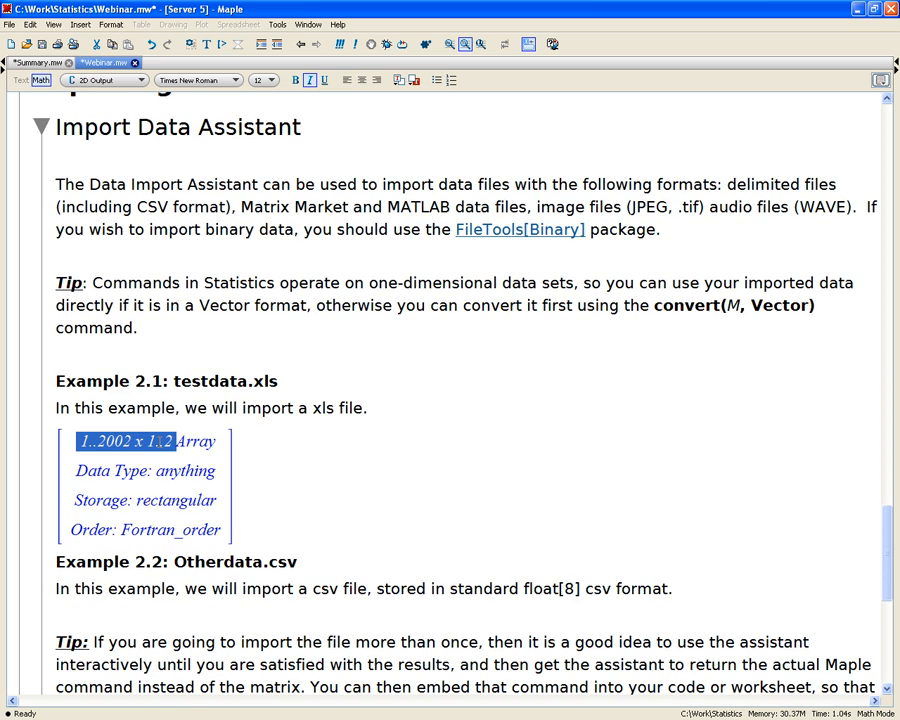
mouse_move(621, 267)
left_mouse_down()
mouse_move(621, 466)
mouse_move(632, 312)
mouse_move(621, 255)
left_mouse_up()
left_click(577, 520)
Evaluate the variable MyXLSfile on a new line below the imported array.
left_click(350, 493)
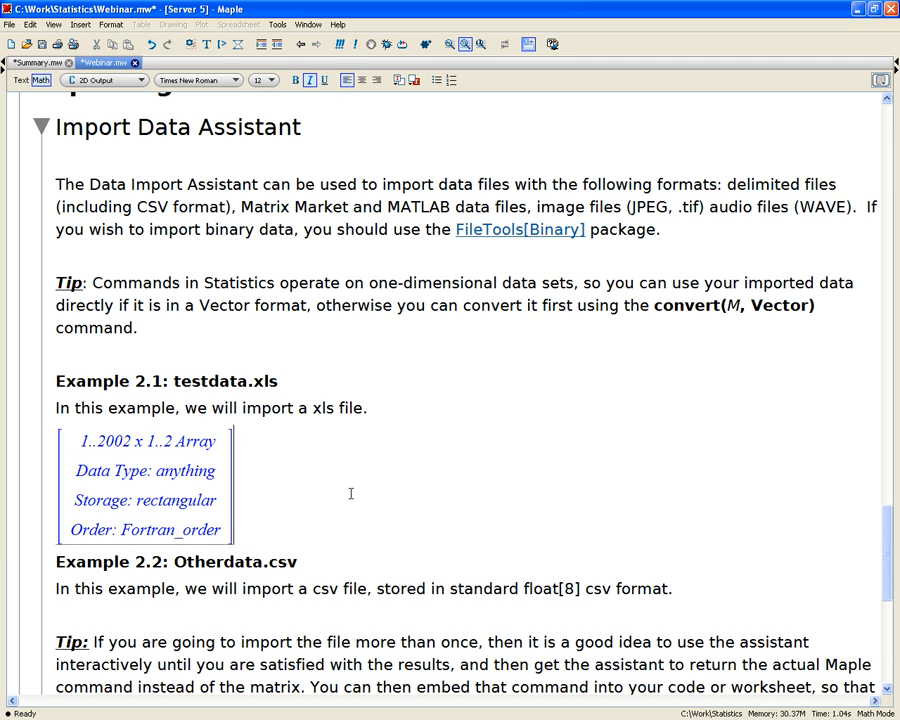
key("Return")
type("My")
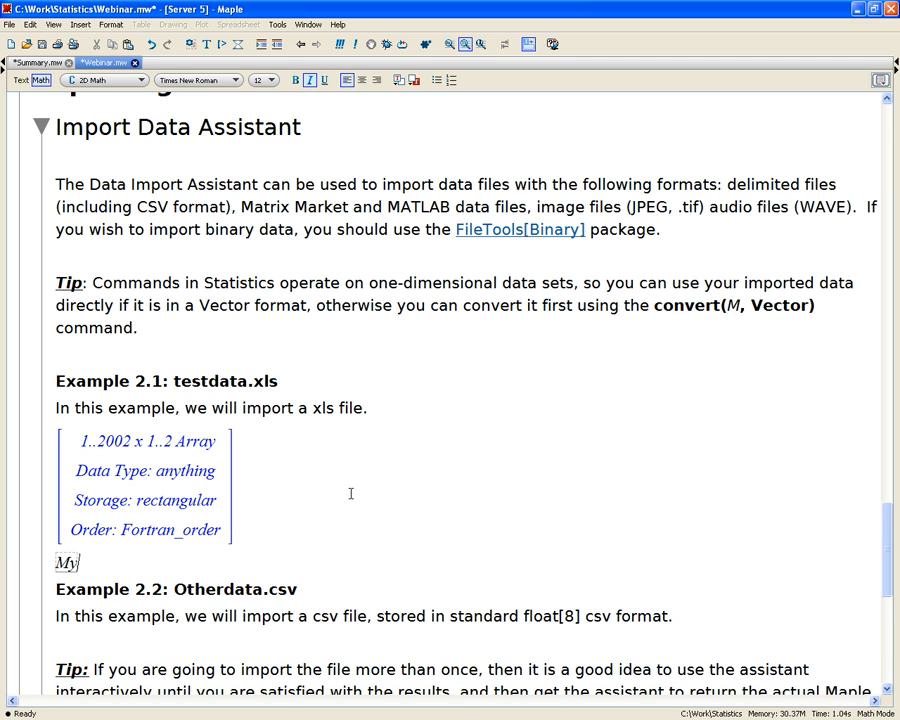
type("XLSfile")
key("Return")
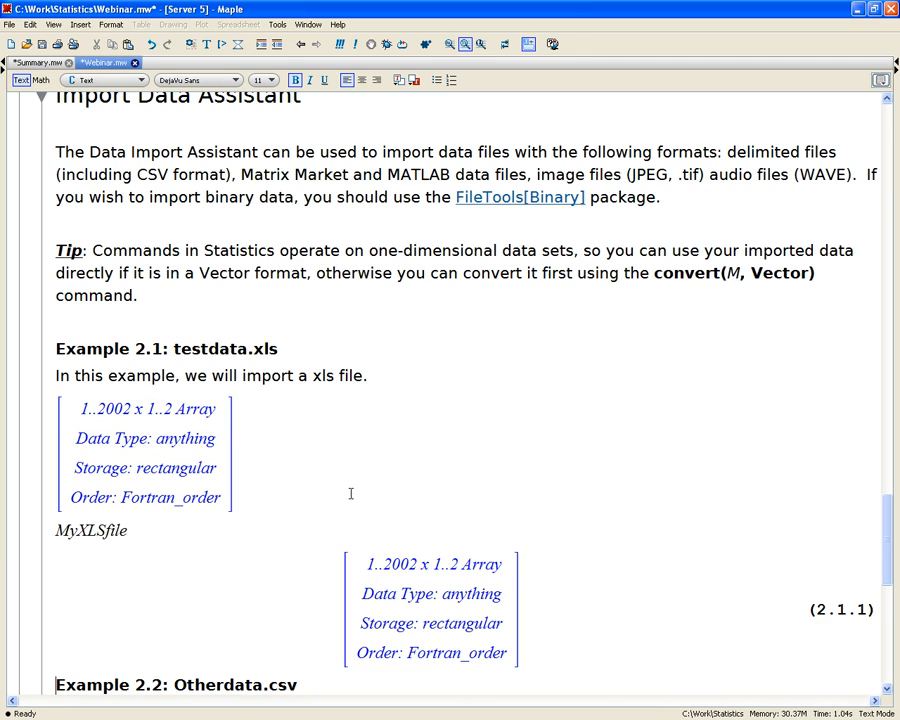
Place the cursor on the empty line below the Example 2.2 description.
scroll(327, 470, "down", 4)
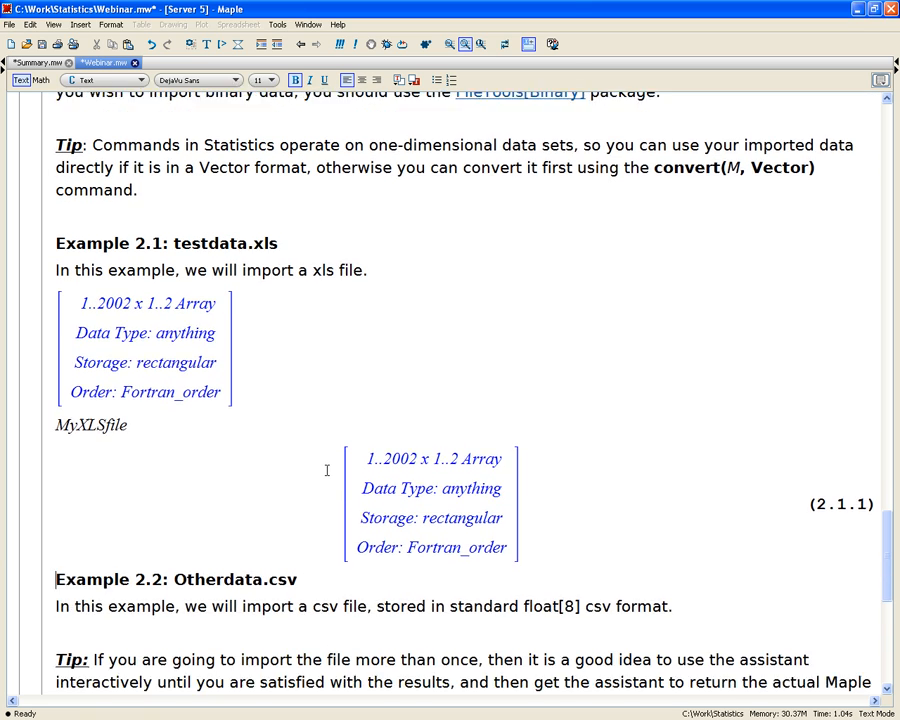
scroll(327, 470, "down", 1)
left_click(126, 566)
left_click(113, 590)
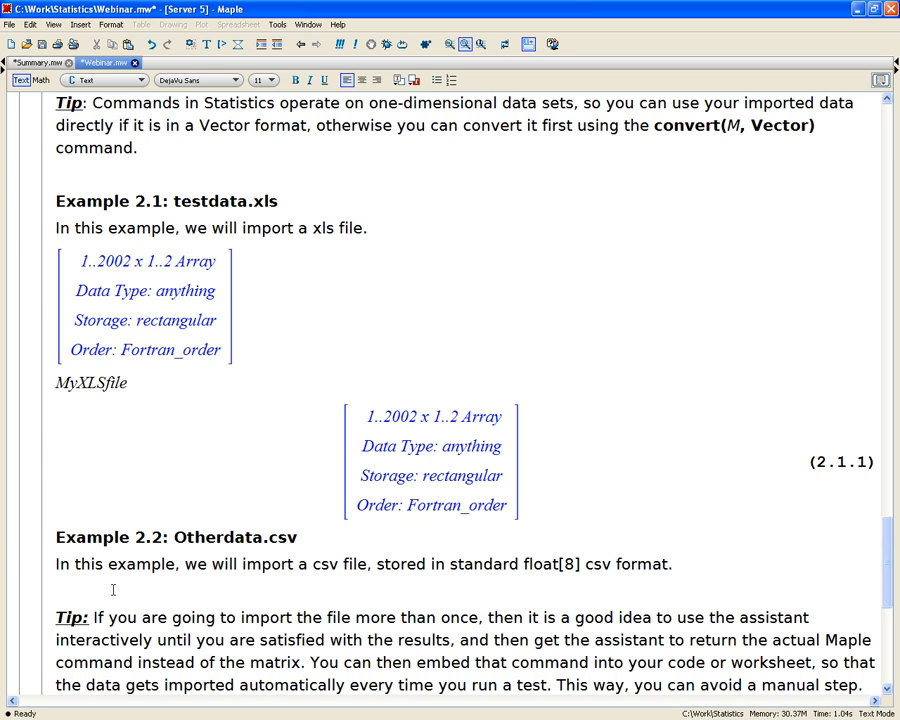
type("Import")
key("BackSpace")
key("BackSpace")
key("BackSpace")
key("BackSpace")
key("BackSpace")
key("BackSpace")
Begin an ImportMatrix command in math mode under Example 2.2 with "Otherdata.csv" as its file argument.
key("F5")
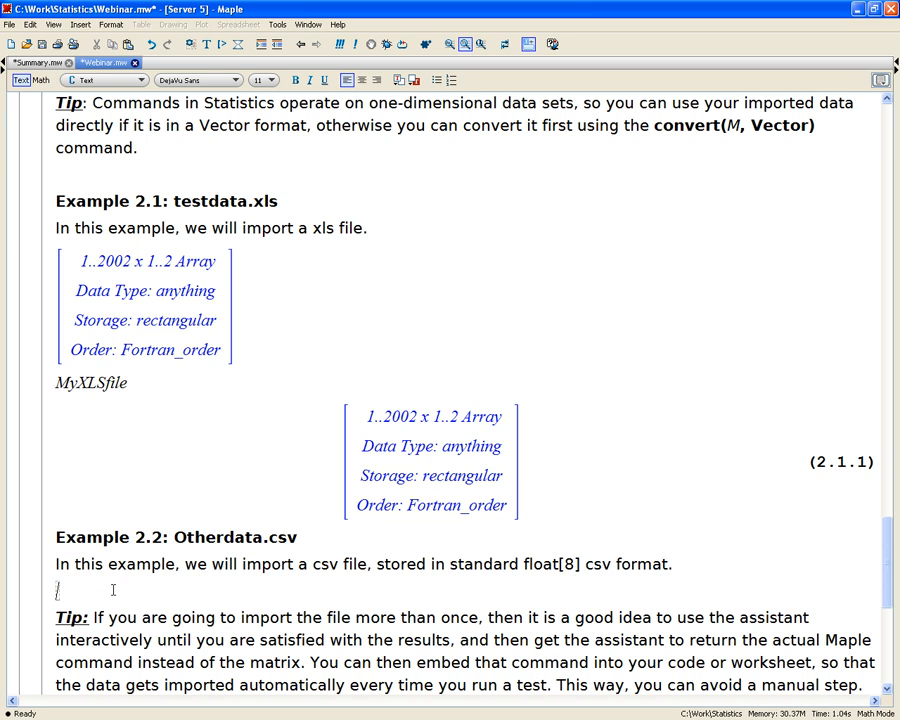
type("ImportMa")
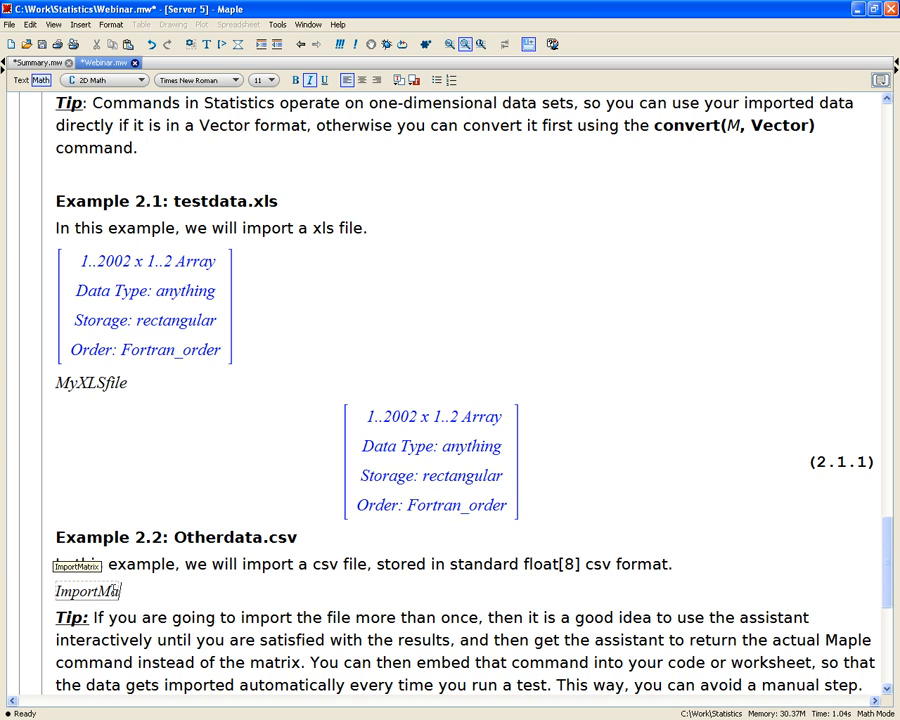
type("trix(")
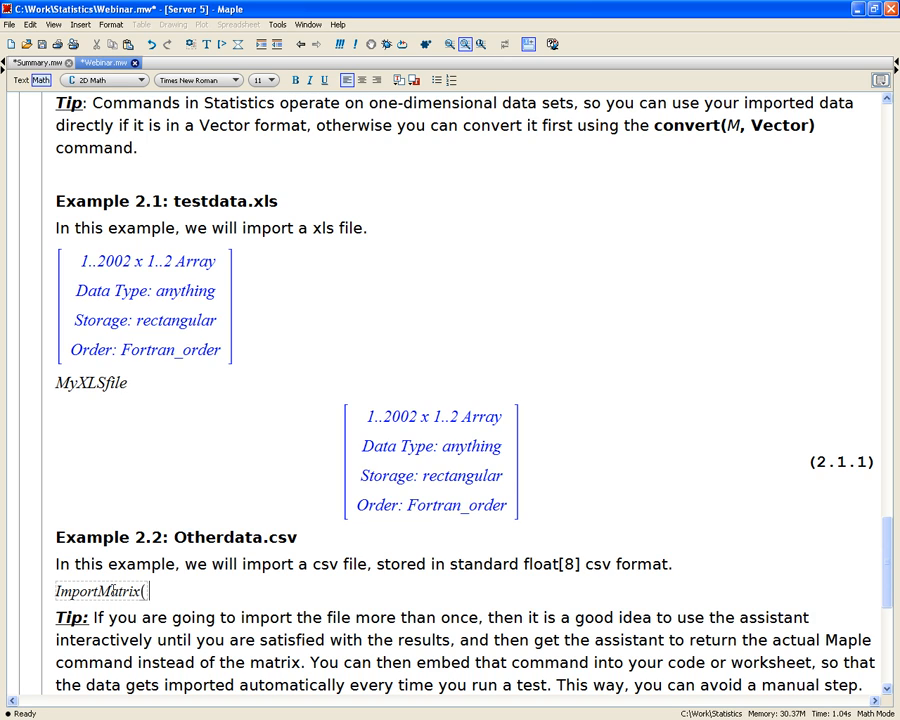
type("\"Otherdata.csv")
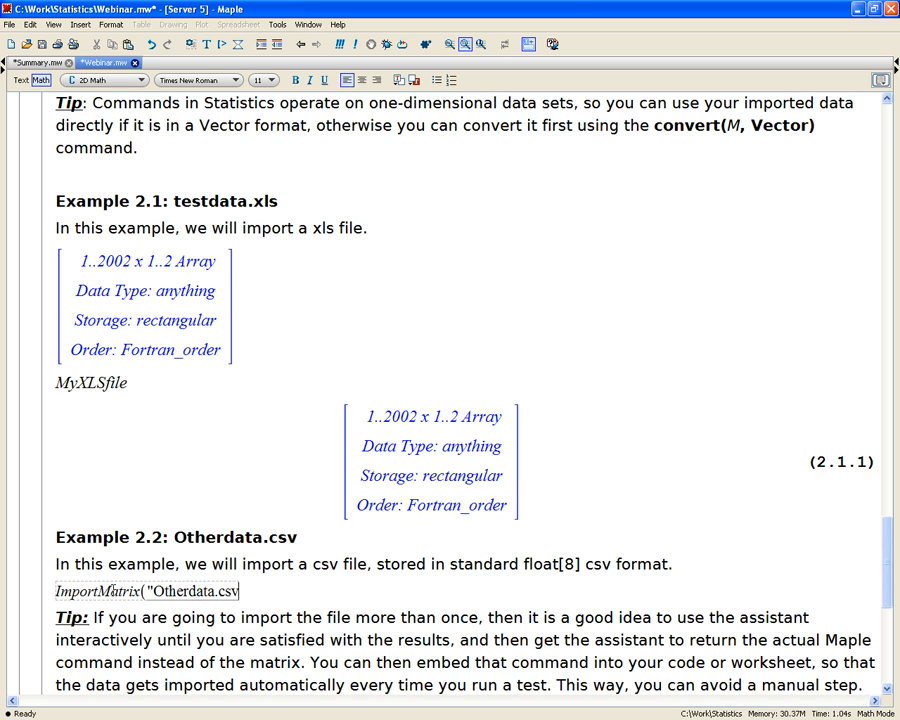
type("\"")
Insert the sample path C:/.../ before the file name Otherdata.csv and remove it again.
key("Left")
key("Left")
key("Left")
key("Left")
key("Left")
key("Left")
key("Left")
key("Left")
key("Left")
key("Left")
key("Left")
key("Left")
key("Left")
key("Left")
type("C:")
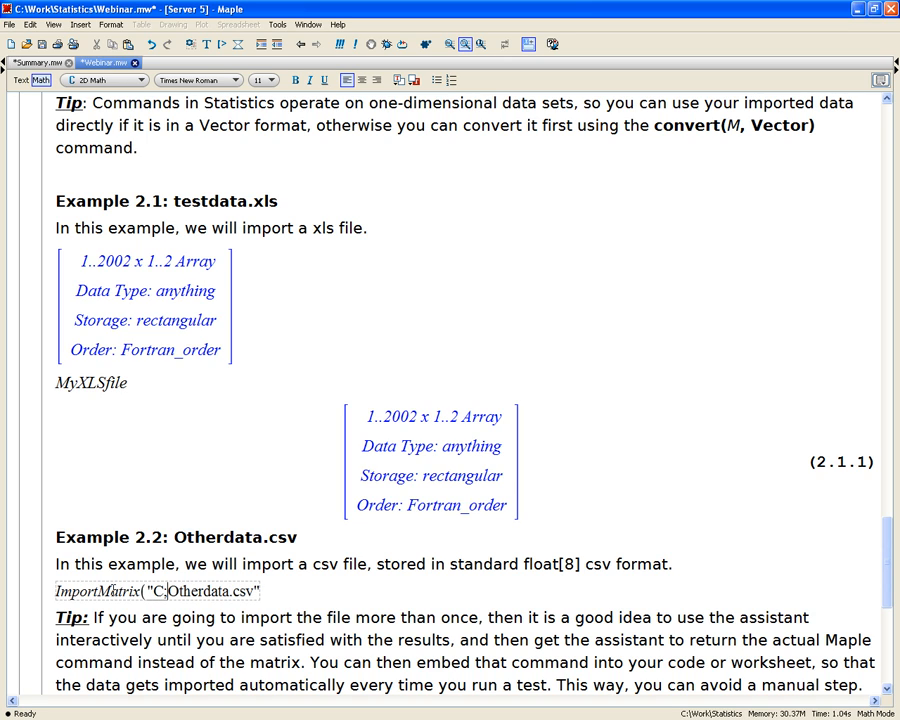
type("/")
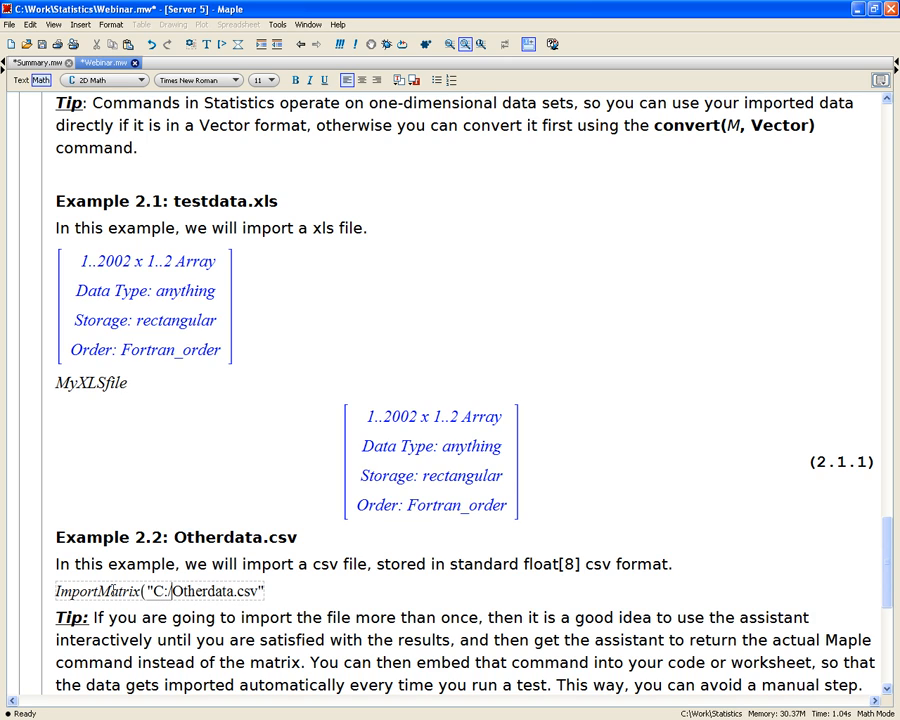
type(".../")
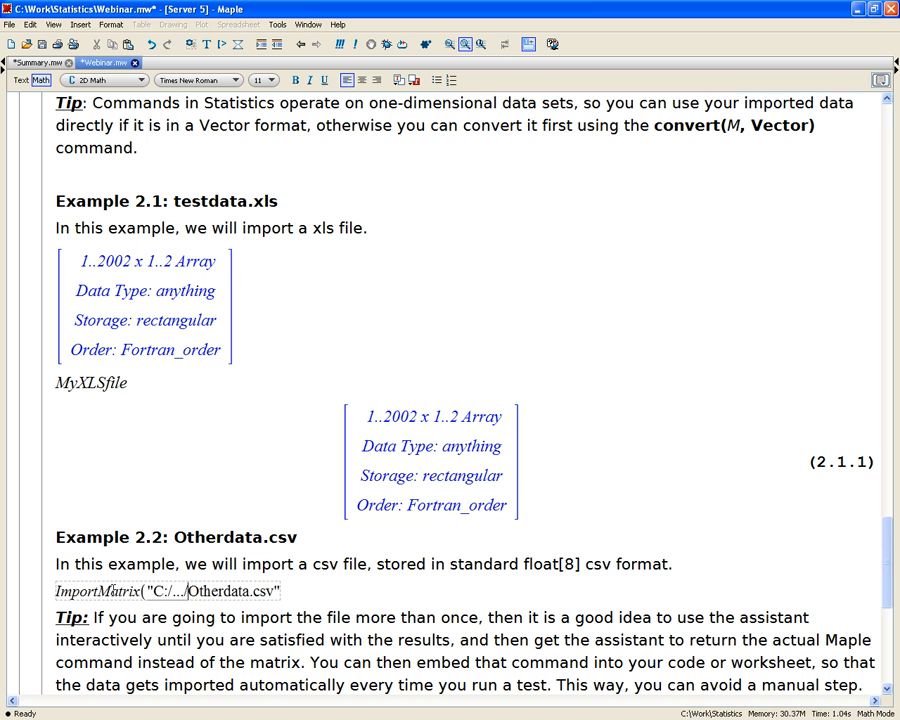
key("BackSpace")
key("BackSpace")
key("BackSpace")
key("BackSpace")
key("BackSpace")
key("BackSpace")
key("BackSpace")
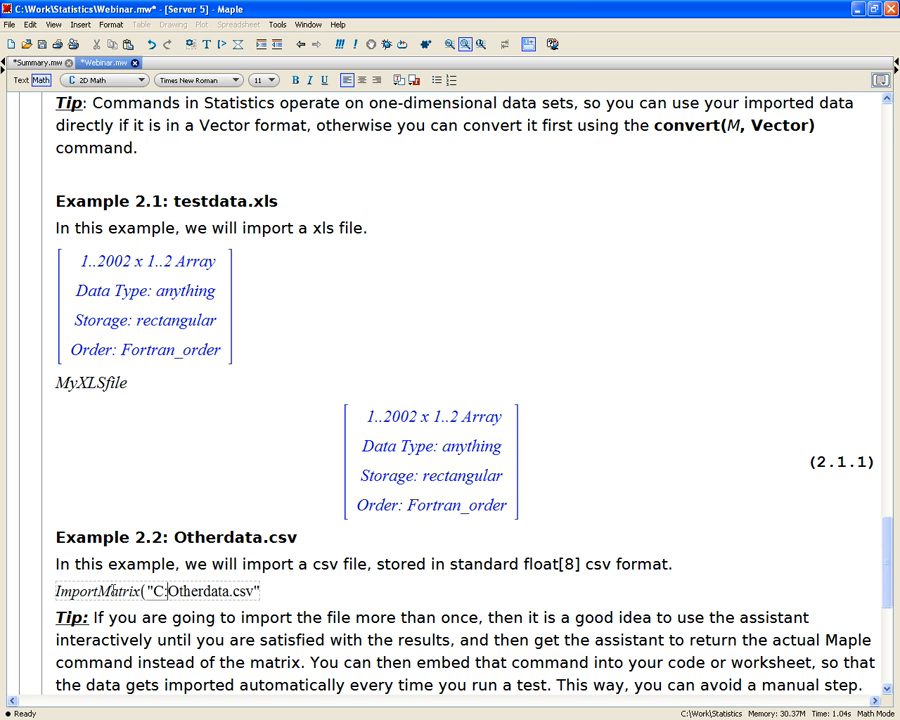
Complete the ImportMatrix command with the argument source = csv and execute it.
key("End")
type(", source ")
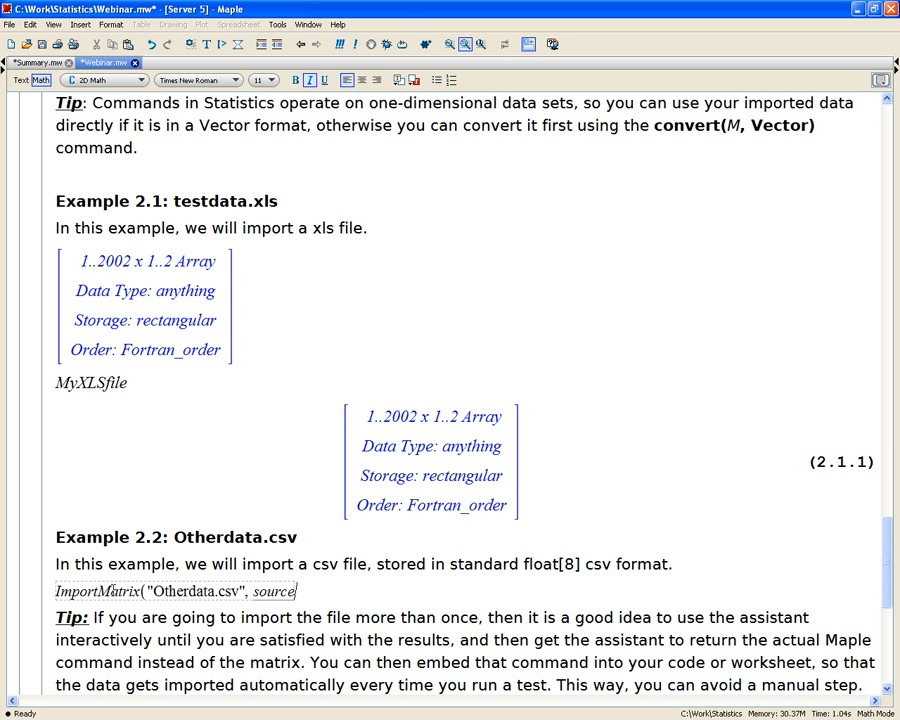
type("= csv);")
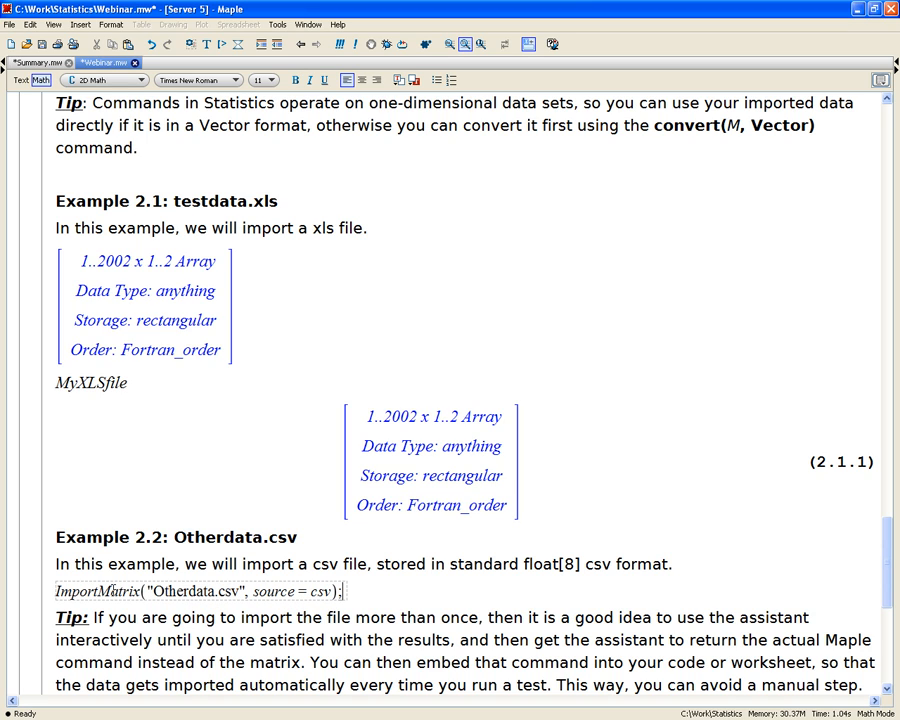
key("Return")
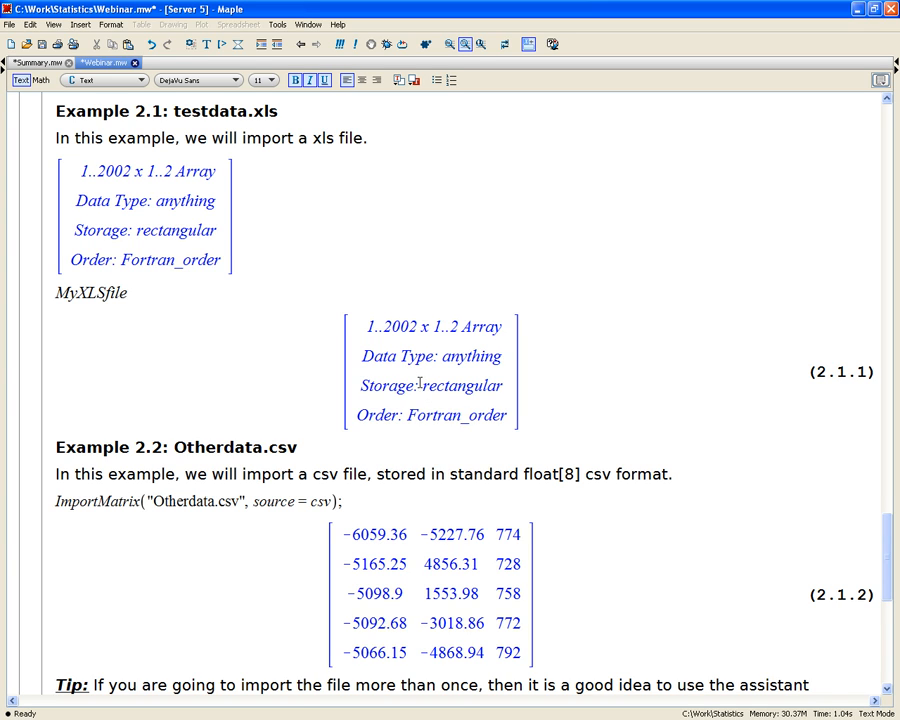
Expand the Matrix Data Sets section and bring up Example 2.3: House Sales Data.
scroll(419, 383, "down", 6)
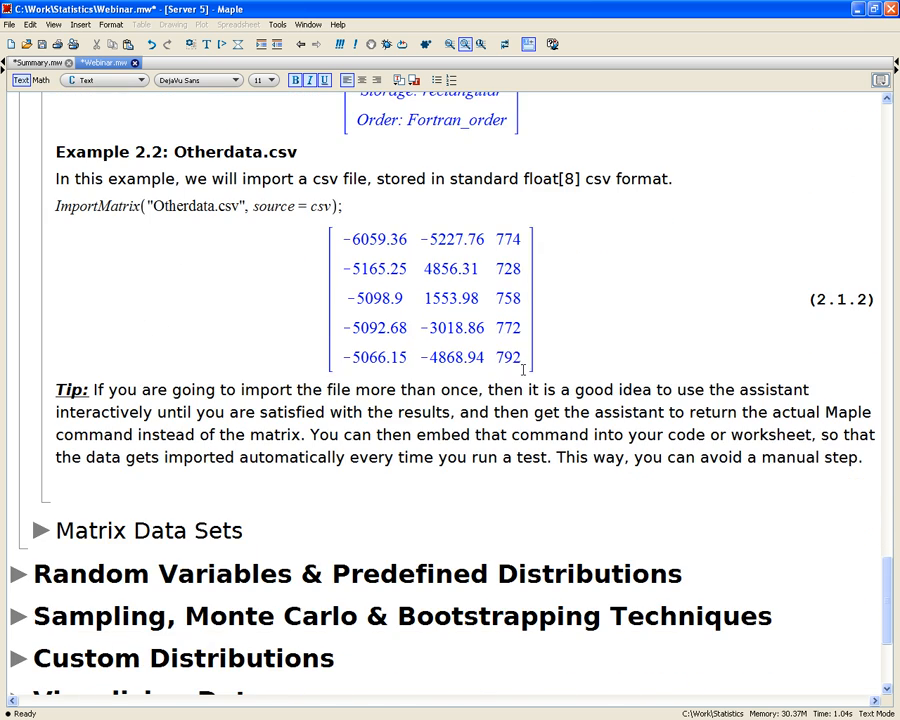
left_click(40, 530)
scroll(172, 500, "down", 1)
scroll(172, 461, "down", 3)
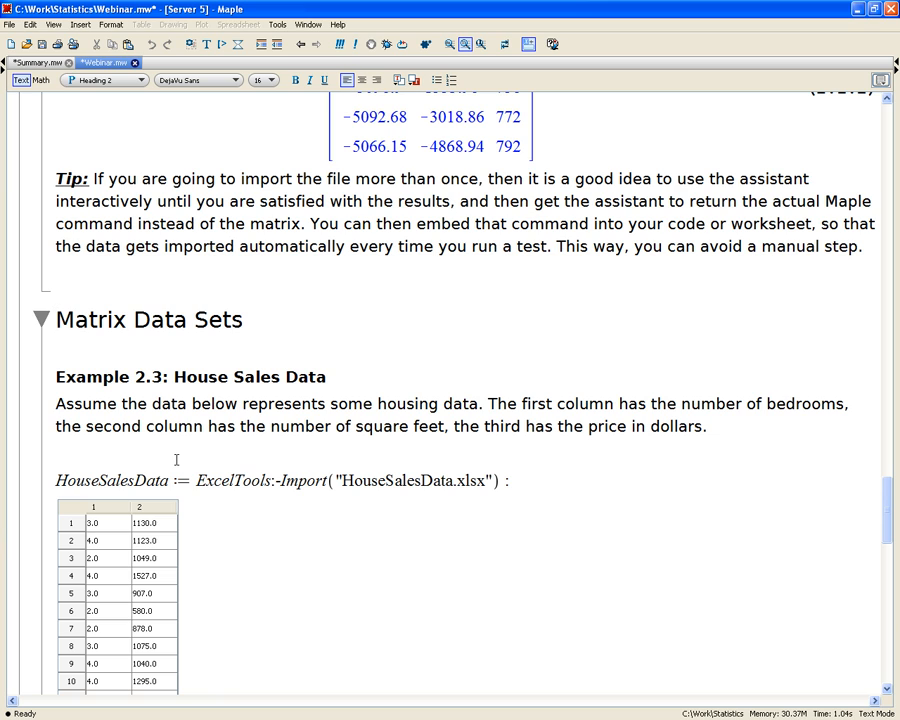
scroll(176, 460, "down", 2)
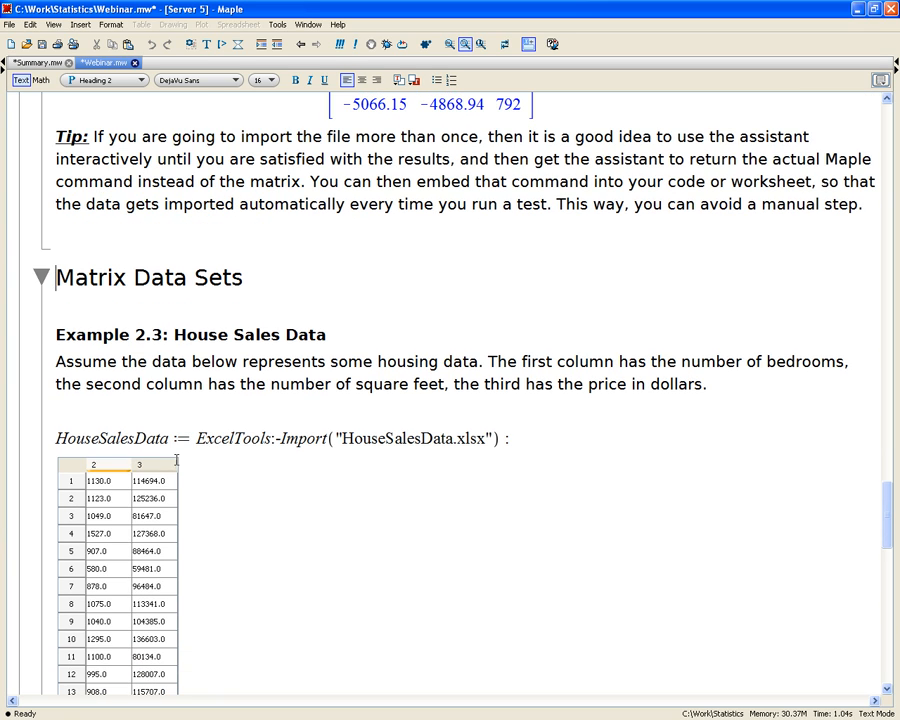
scroll(244, 312, "down", 3)
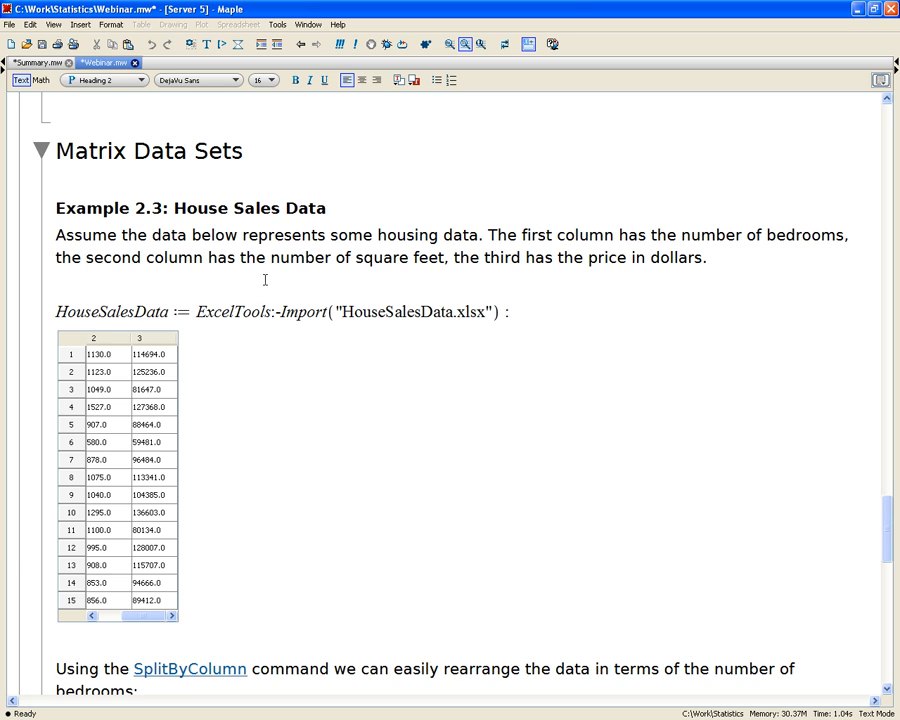
Execute the HouseSalesData command that imports HouseSalesData.xlsx with ExcelTools.
left_click(212, 311)
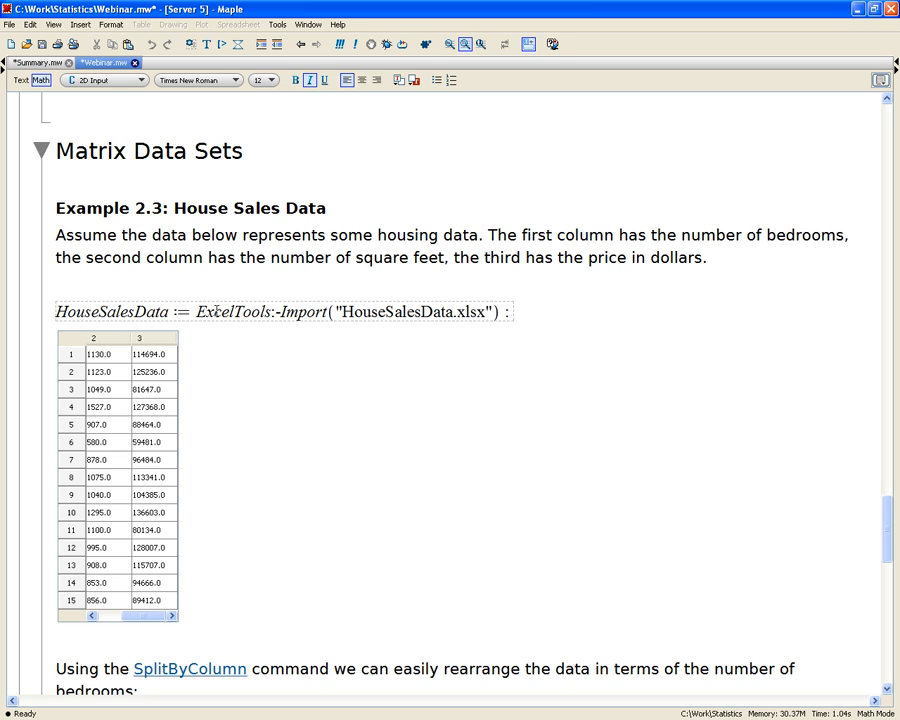
left_click(352, 313)
key("Return")
Examine the three columns of the house sales table and the SplitByColumn result that groups the data by bedrooms.
left_click(144, 602)
left_click_drag(126, 613, 88, 614)
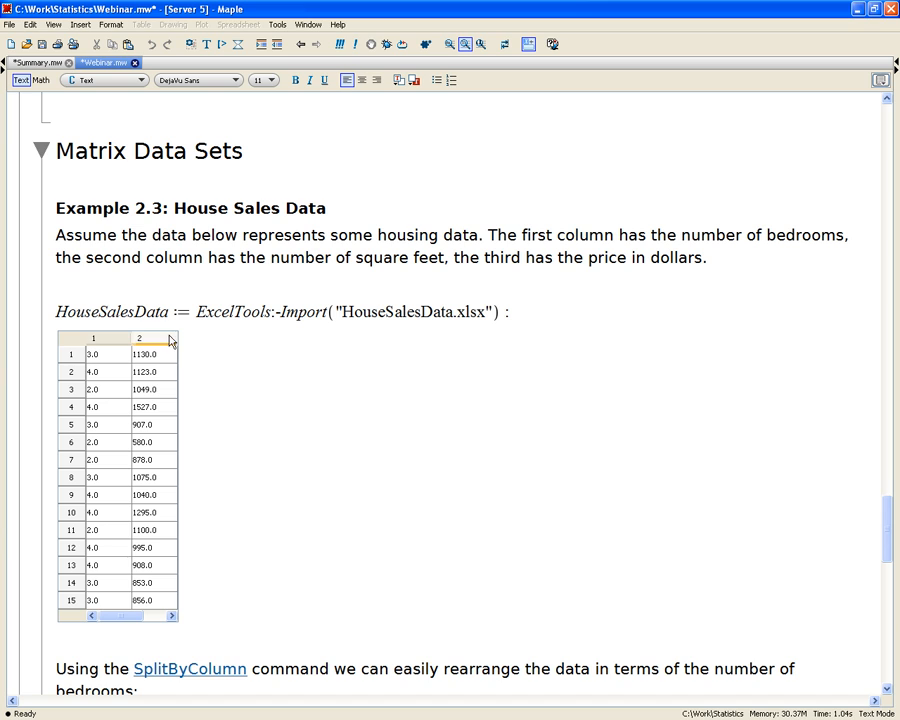
left_click_drag(136, 614, 167, 617)
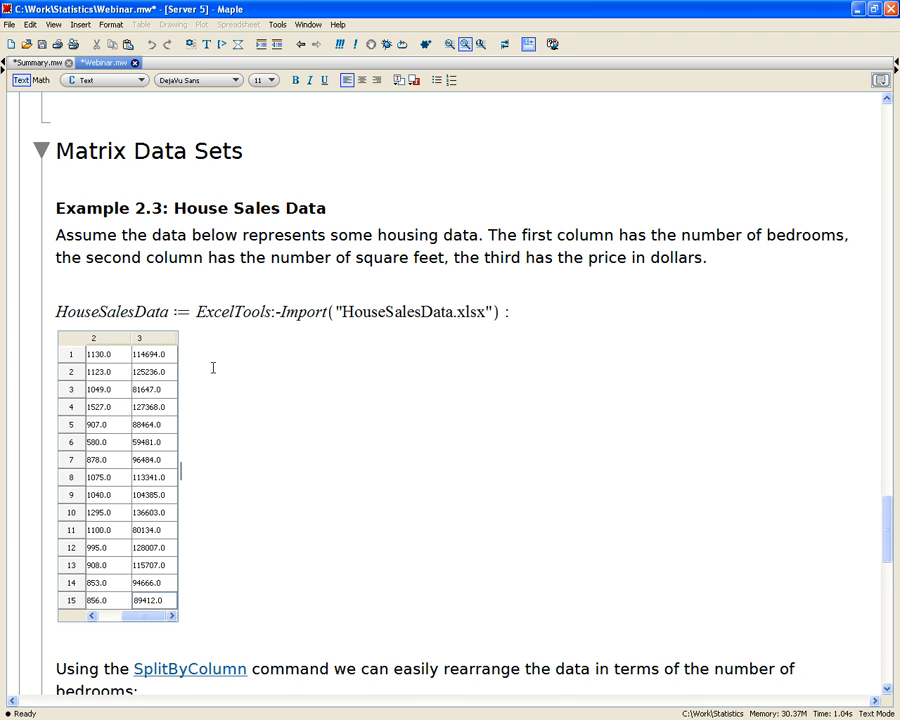
scroll(213, 368, "down", 3)
left_click_drag(129, 492, 118, 487)
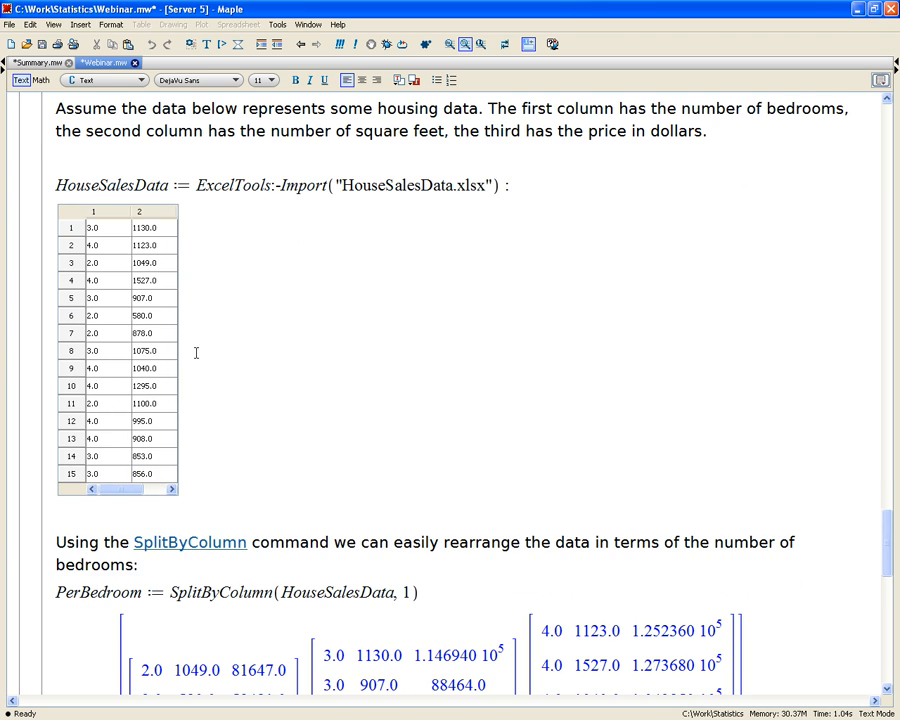
scroll(196, 350, "down", 1)
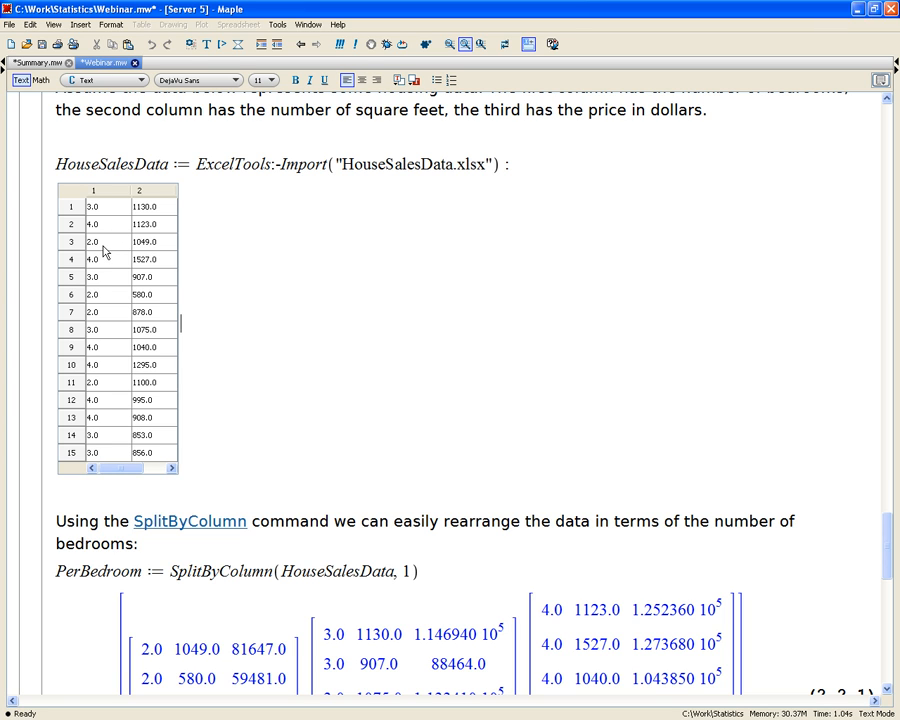
scroll(104, 251, "down", 2)
scroll(220, 336, "down", 4)
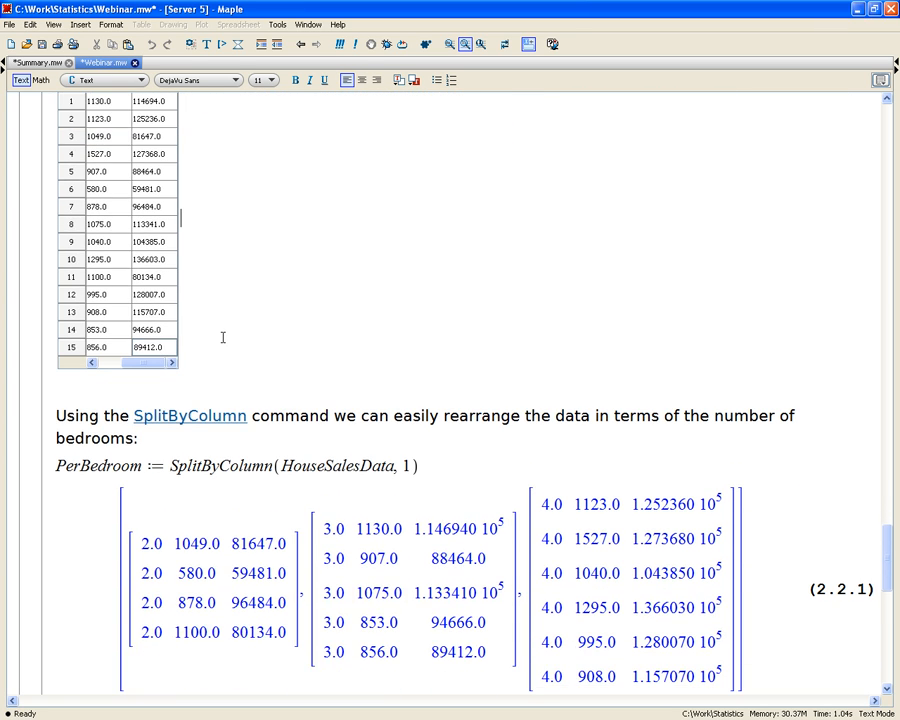
Execute the PerBedroom command that splits HouseSalesData by its first column with SplitByColumn.
scroll(223, 337, "down", 2)
left_click(232, 339)
left_click_drag(282, 340, 396, 340)
left_click(397, 340)
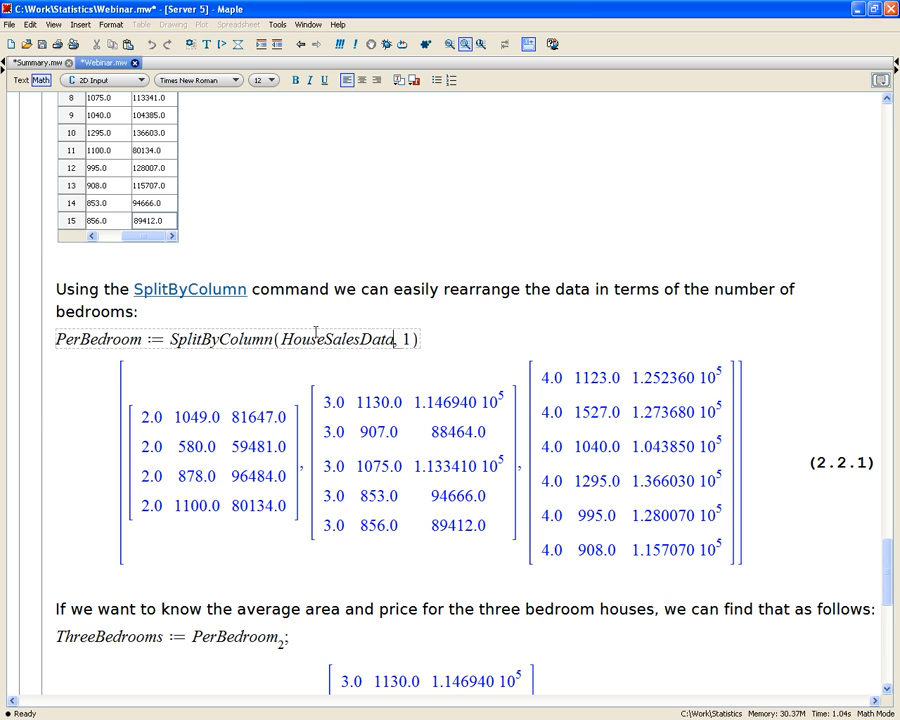
left_click(411, 341)
left_click_drag(132, 240, 101, 239)
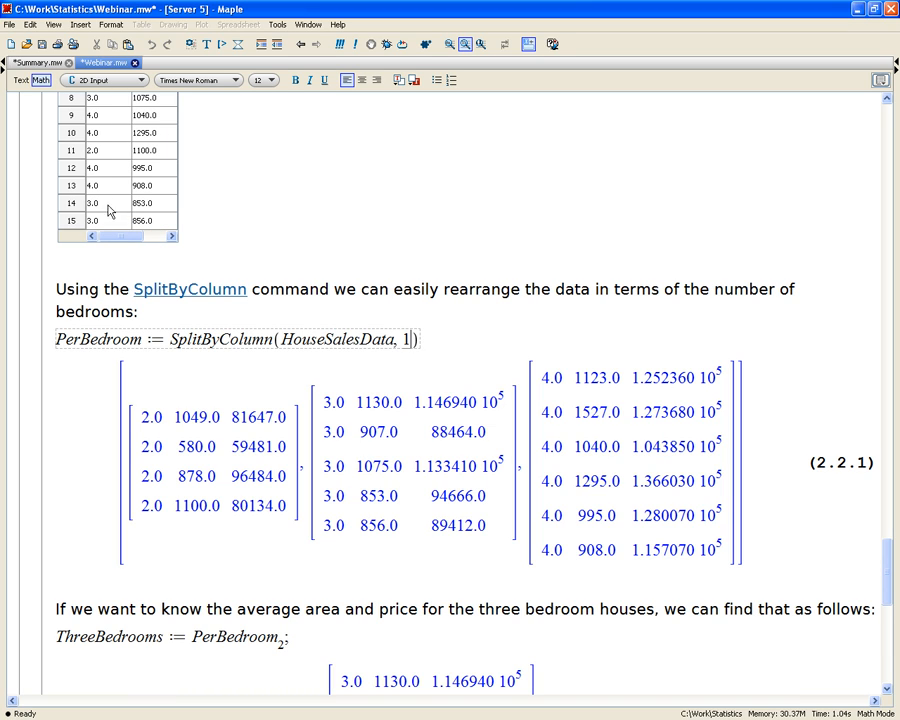
left_click(283, 341)
key("Return")
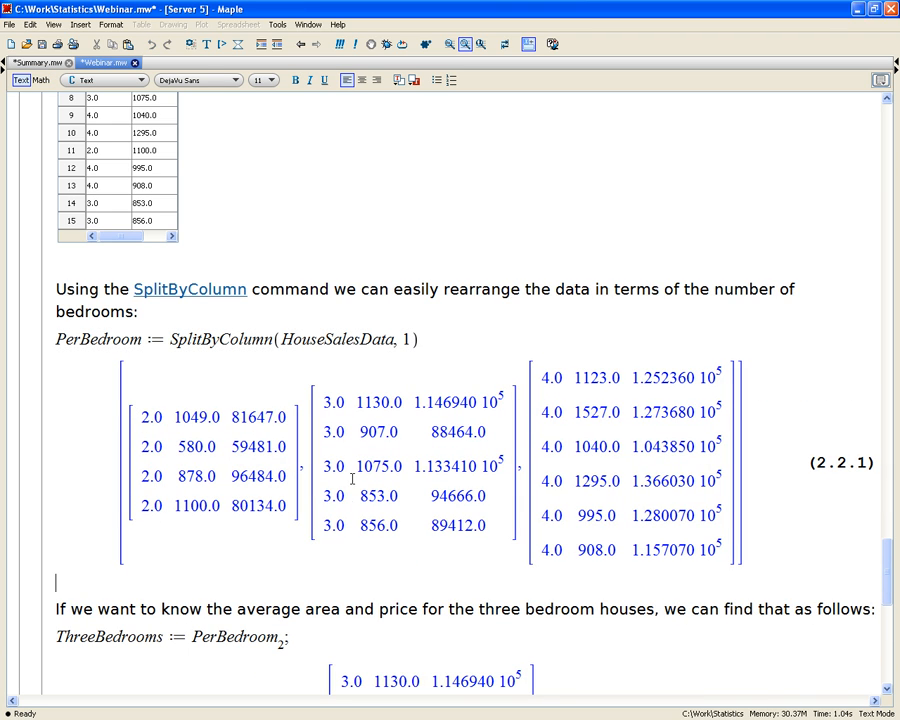
Execute the command that assigns the second PerBedroom matrix to ThreeBedrooms and inspect its output.
scroll(385, 397, "down", 4)
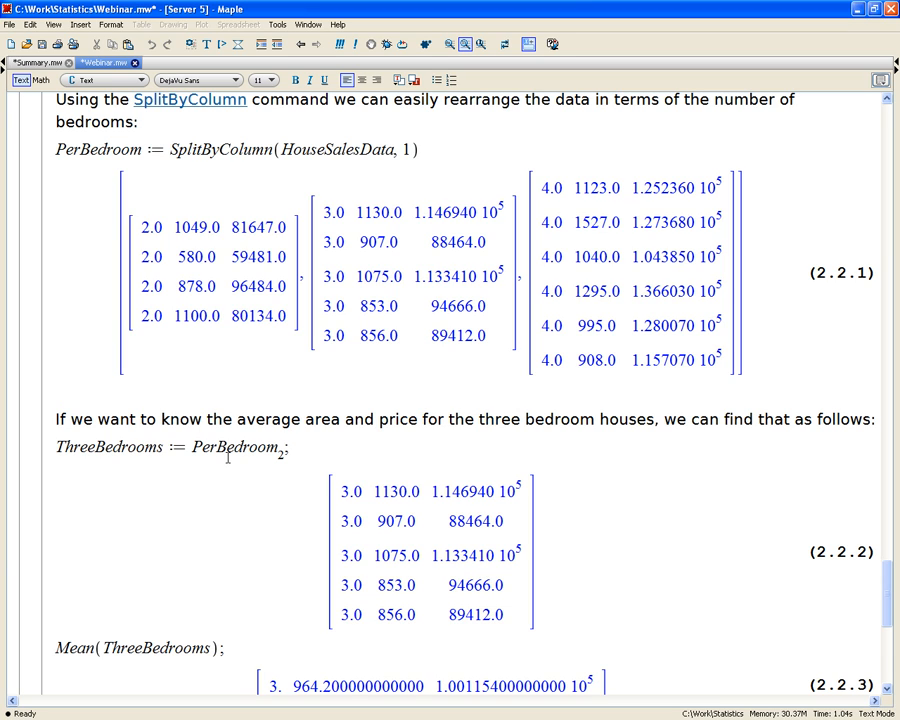
left_click(134, 447)
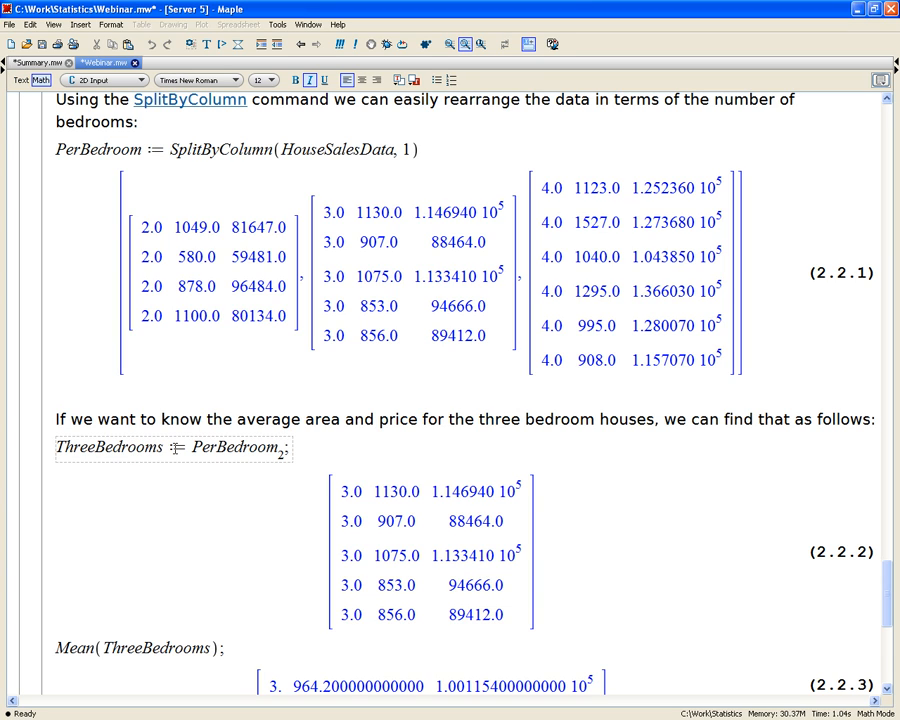
key("Return")
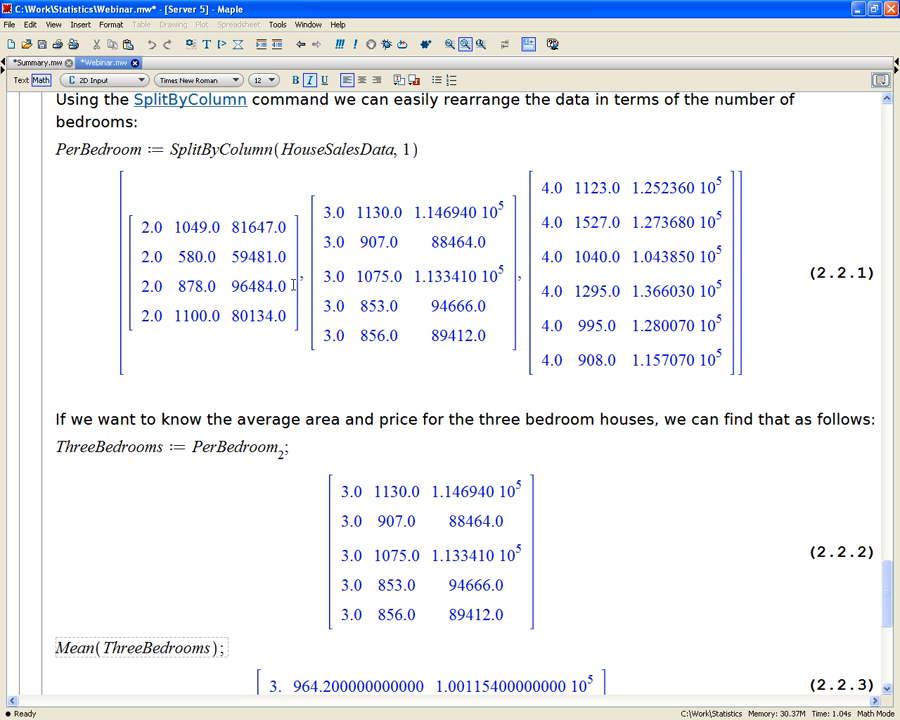
left_click(424, 275)
left_click(435, 511)
Execute Mean(ThreeBedrooms) to compute the average area and price of the three bedroom houses.
scroll(435, 511, "down", 3)
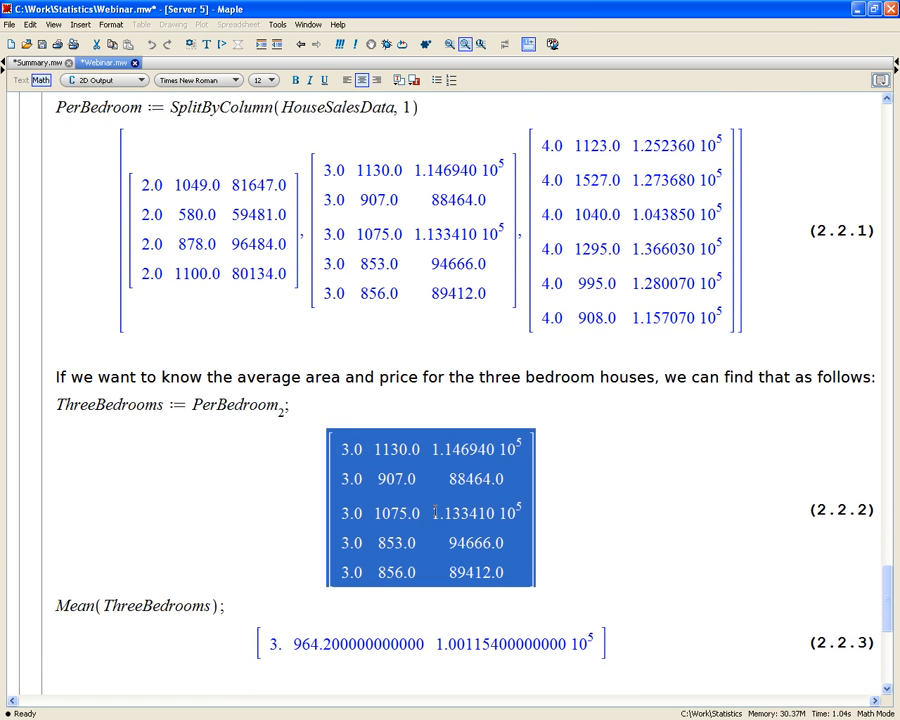
left_click(127, 542)
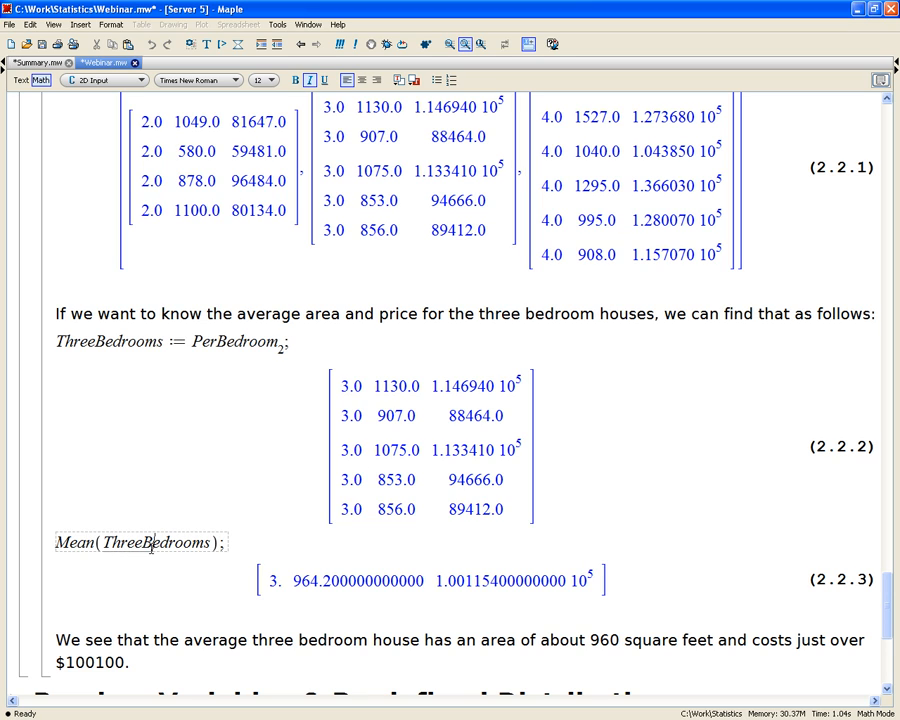
key("Return")
scroll(239, 546, "down", 1)
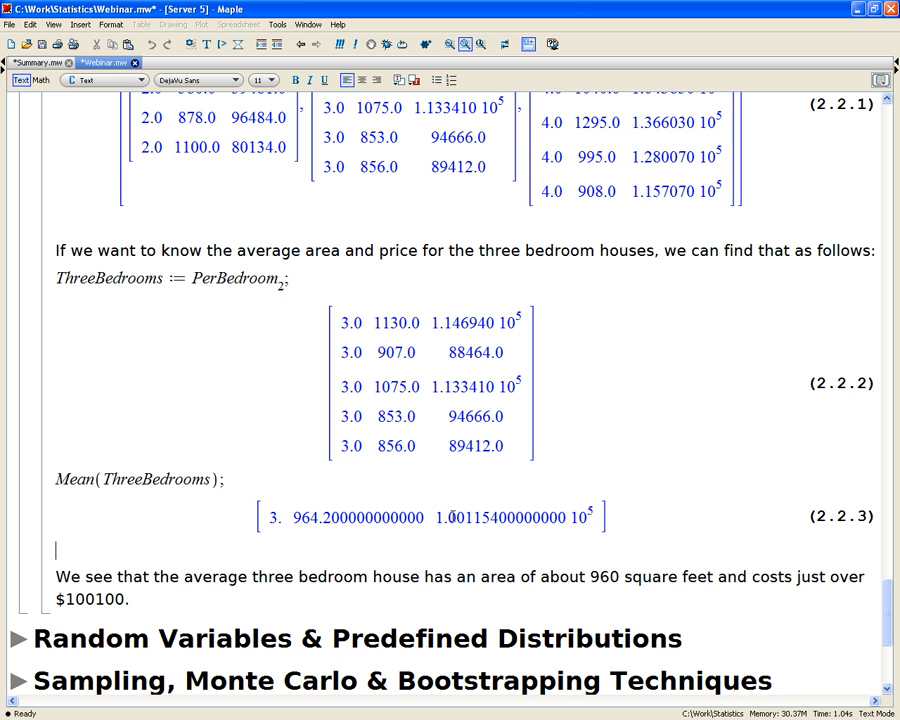
Expand the Random Variables & Predefined Distributions section and bring Example 3.1 into view.
scroll(453, 516, "down", 6)
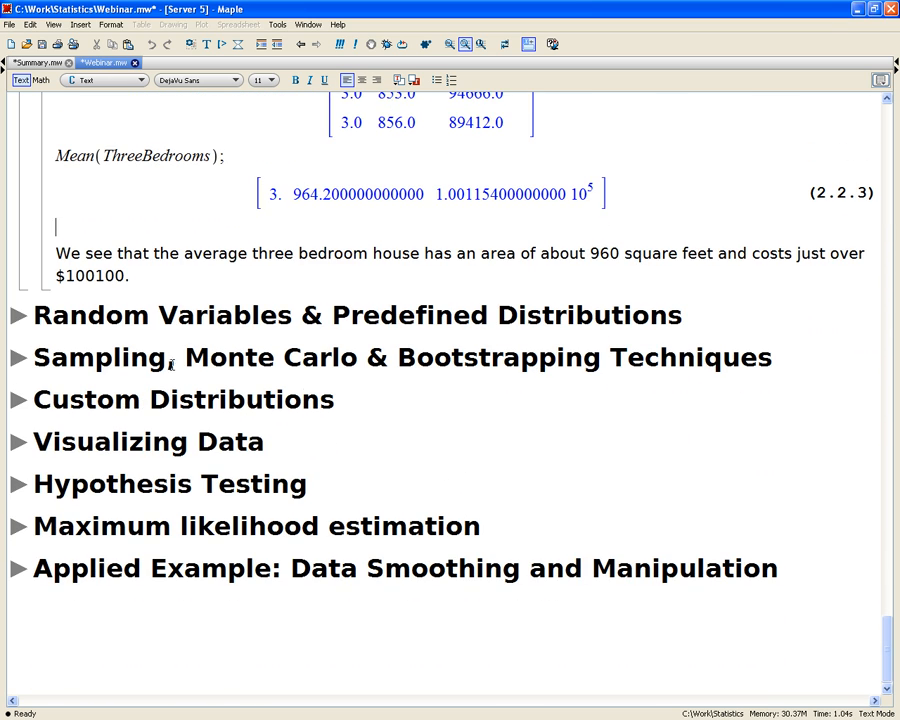
left_click(19, 315)
scroll(58, 303, "down", 2)
scroll(58, 303, "down", 1)
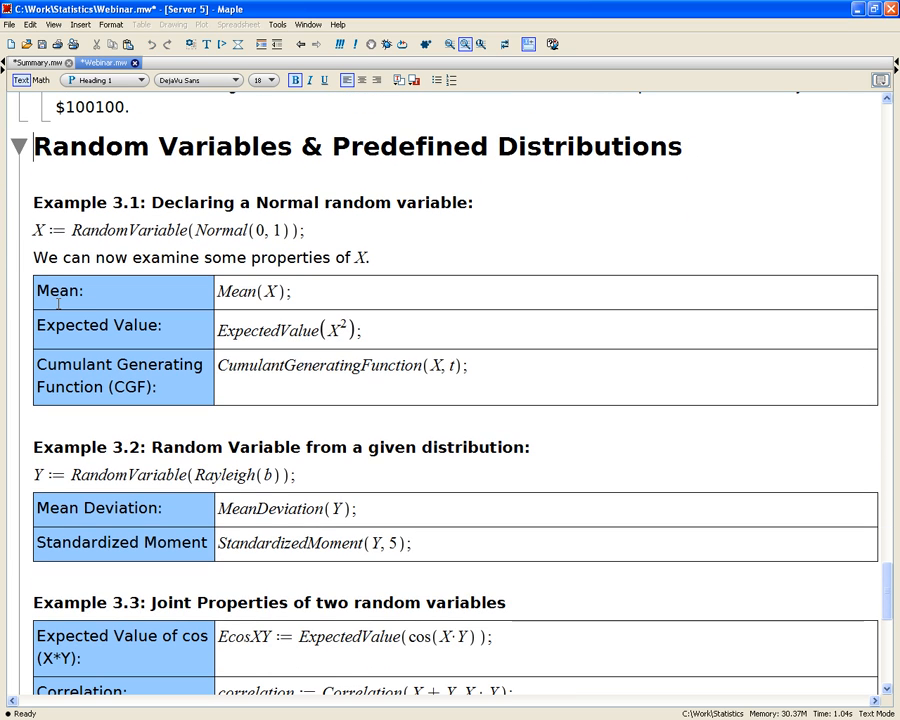
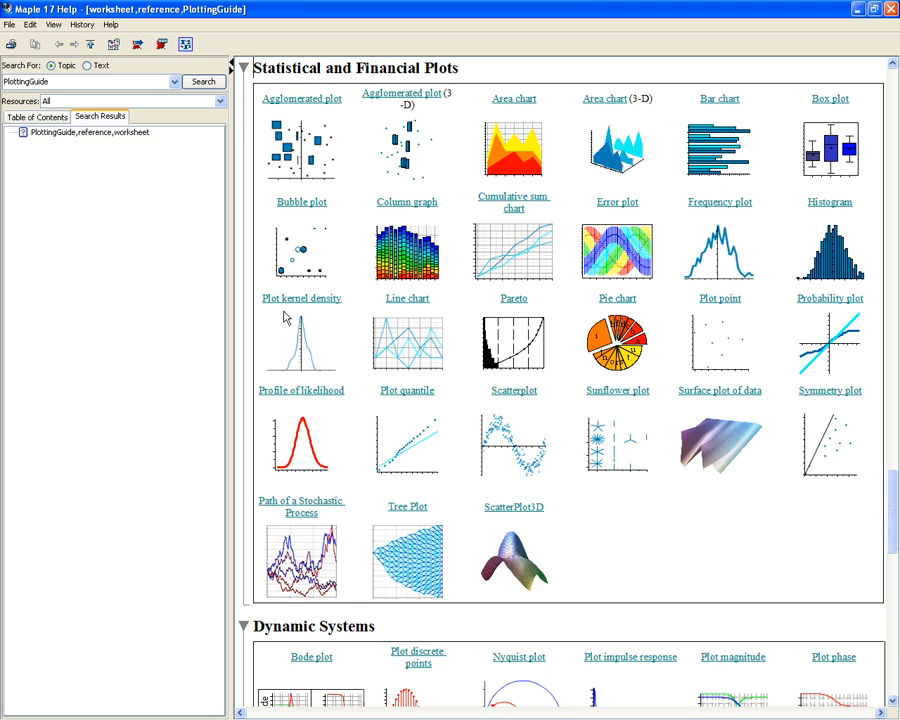
Look through the Bubble plot help page from the Plotting Guide, then put the help window away.
left_click(301, 204)
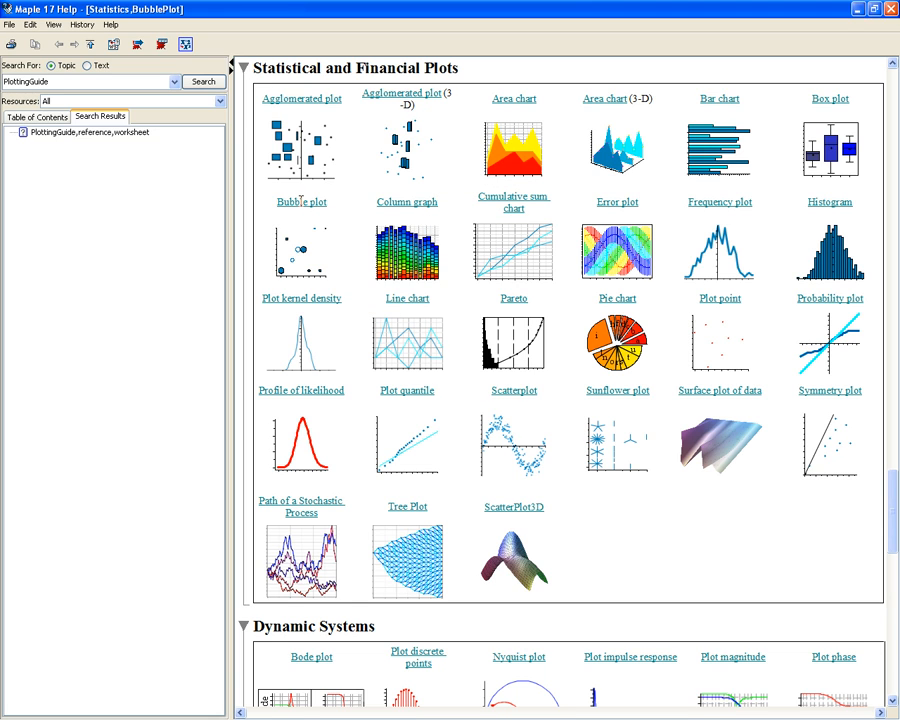
scroll(301, 201, "down", 5)
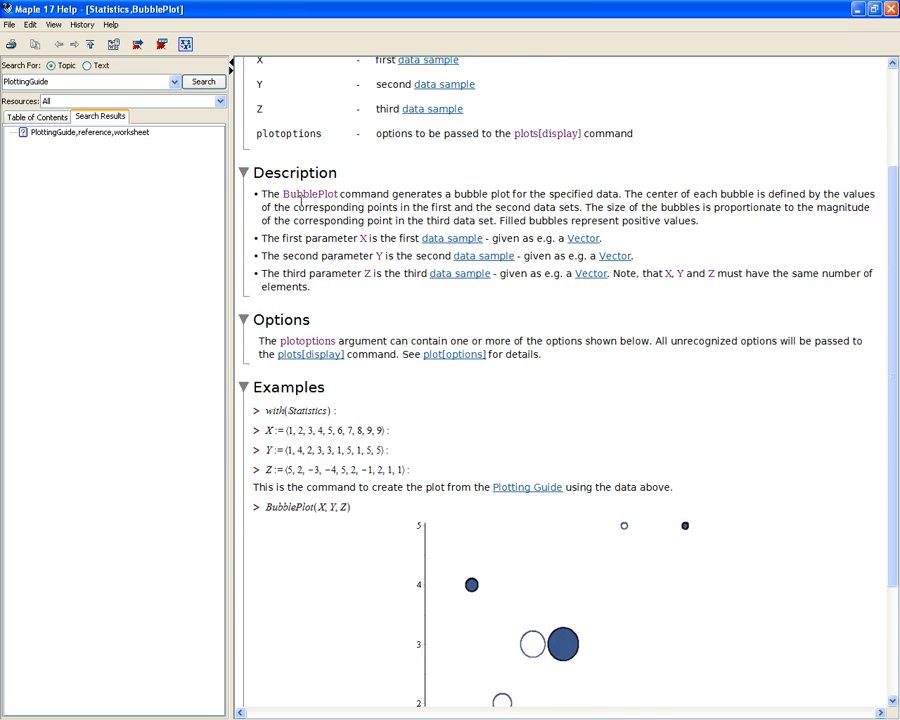
scroll(301, 201, "up", 5)
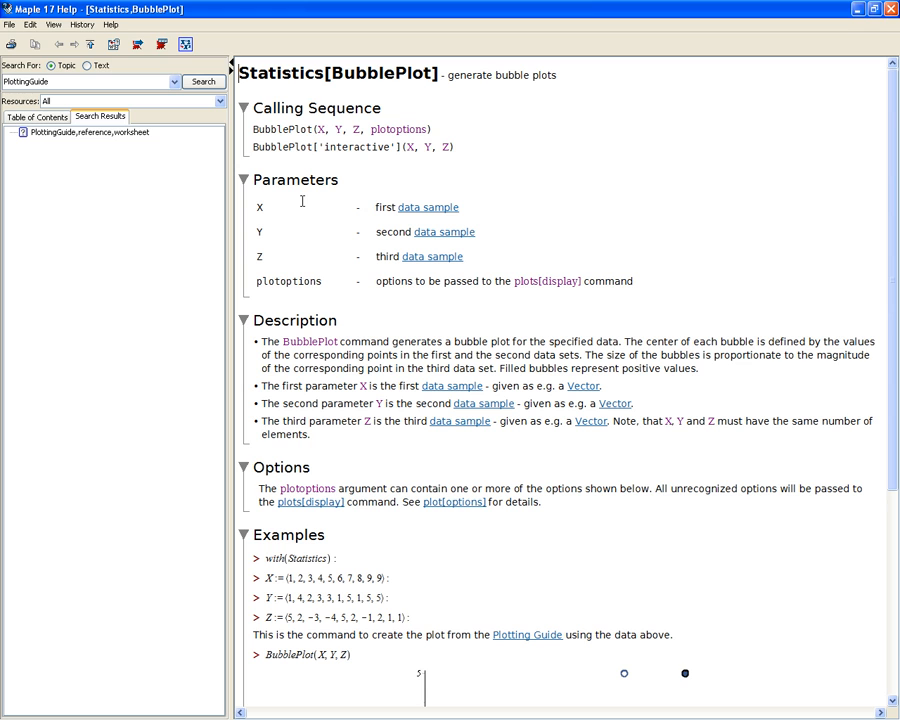
left_click(857, 10)
Expand the Hypothesis Testing section and bring up the code and tests of Example 7.1.
scroll(492, 380, "down", 3)
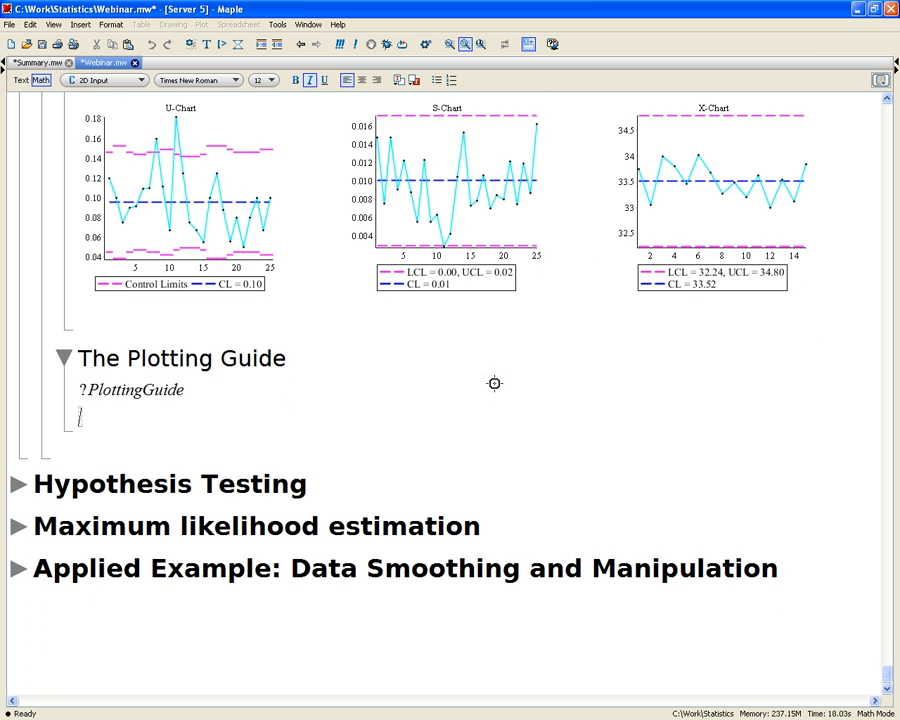
left_click(18, 484)
scroll(211, 447, "down", 4)
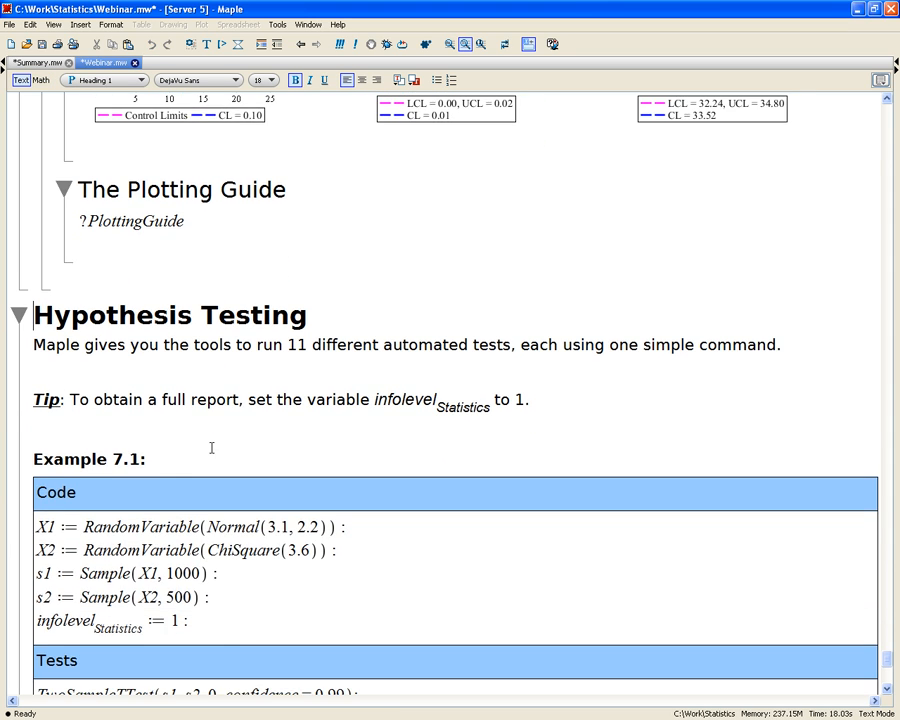
scroll(211, 447, "down", 5)
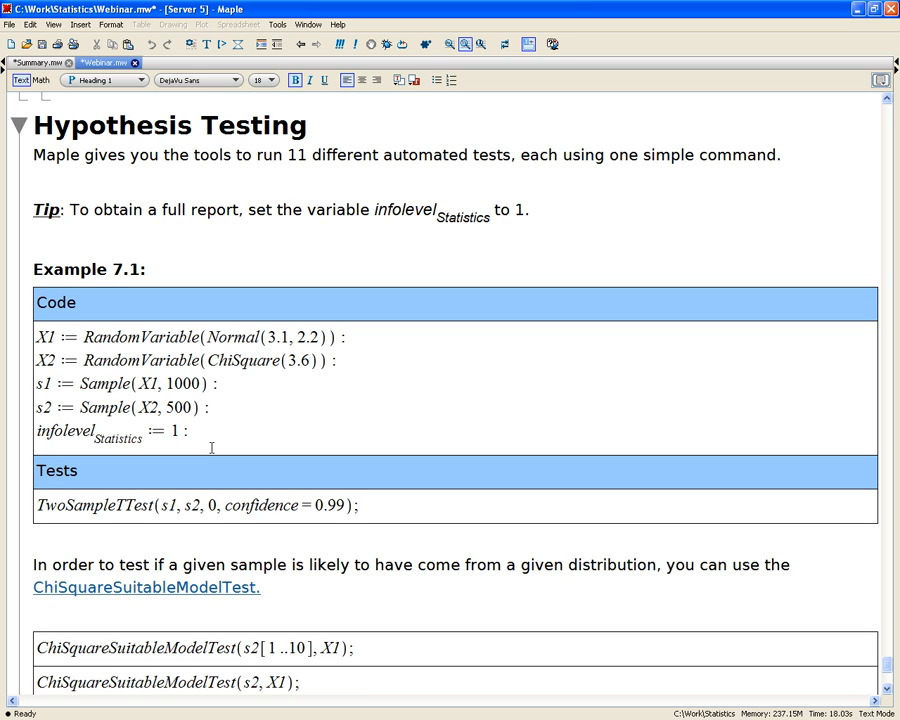
Execute the Example 7.1 code block defining X1, X2, samples s1 and s2, and the Statistics infolevel of 1.
left_click(230, 338)
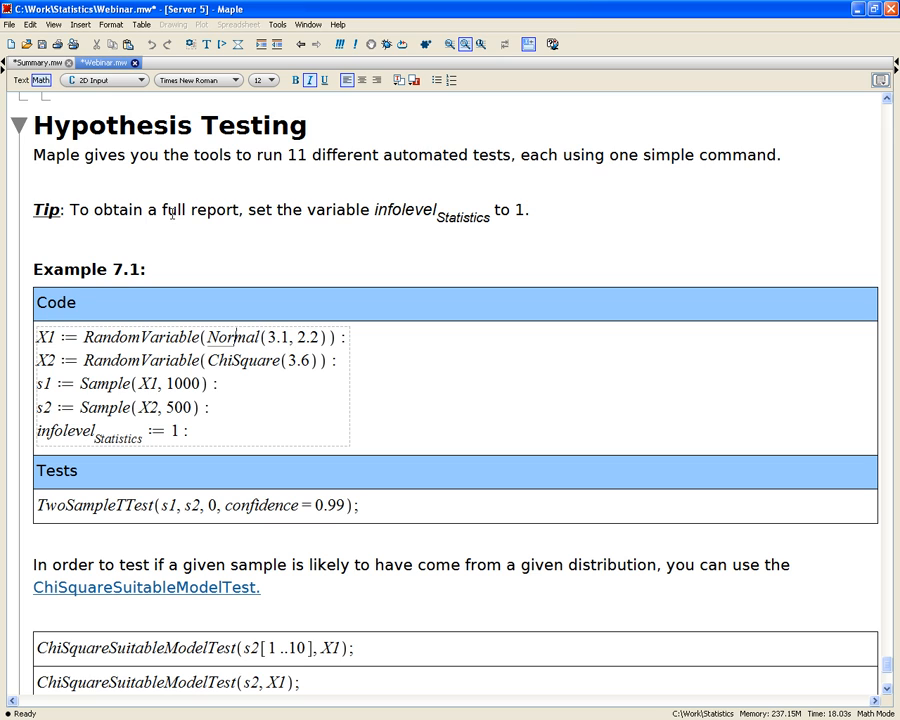
scroll(160, 265, "down", 2)
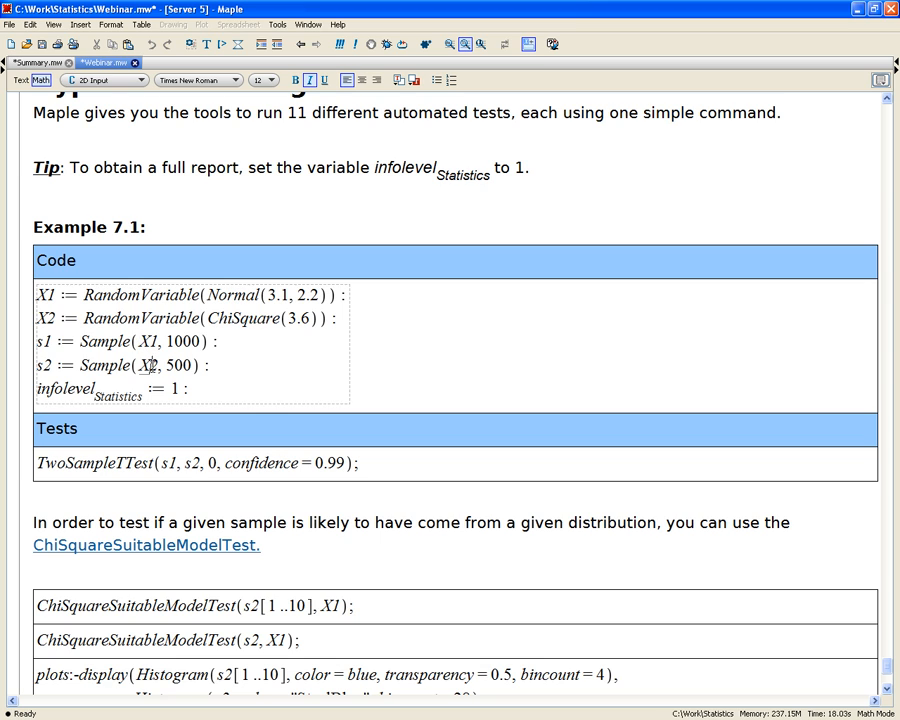
key("Return")
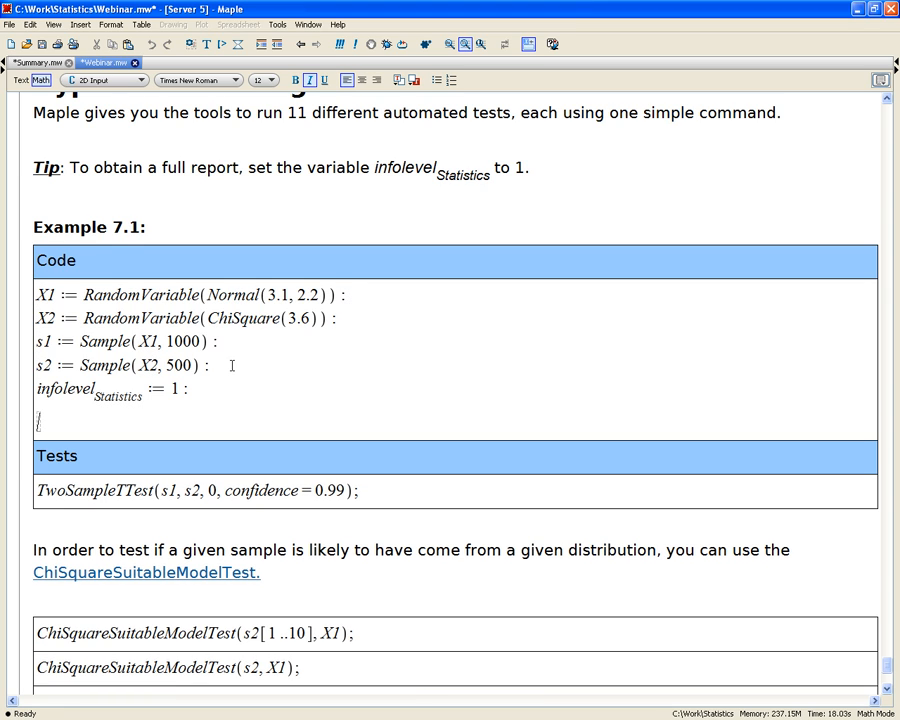
Execute TwoSampleTTest on s1 and s2 with difference 0 and confidence = 0.99, and review the full report.
scroll(232, 366, "down", 1)
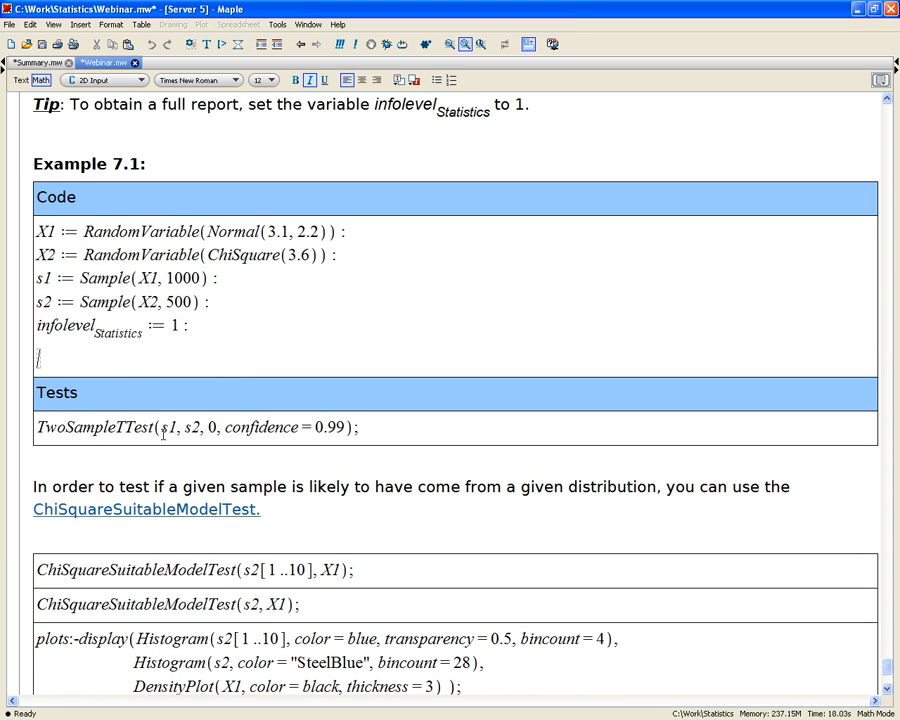
scroll(114, 414, "down", 1)
left_click(178, 389)
key("Return")
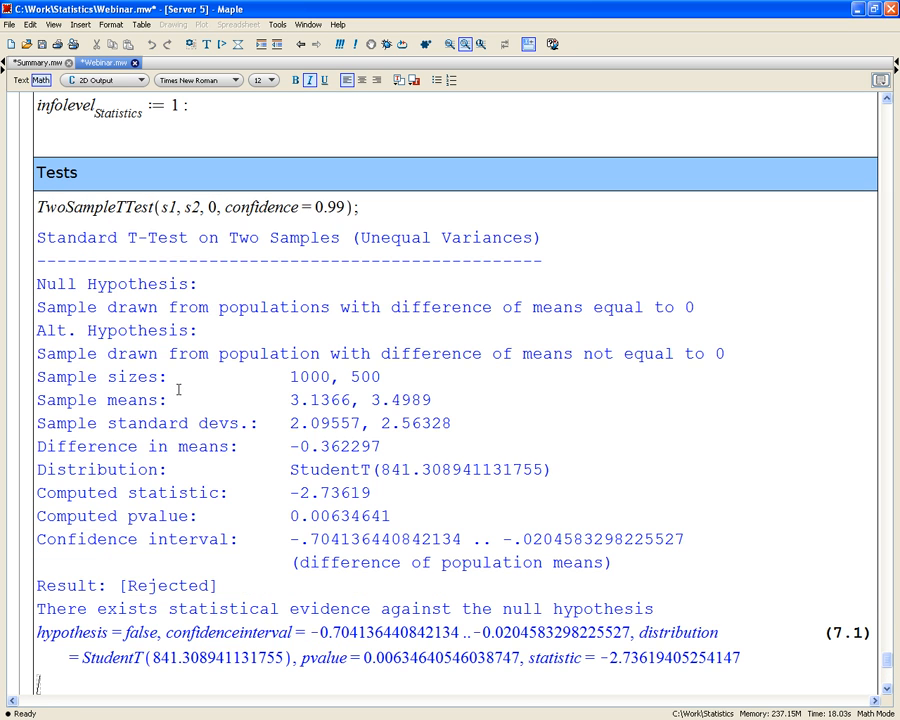
scroll(178, 389, "down", 2)
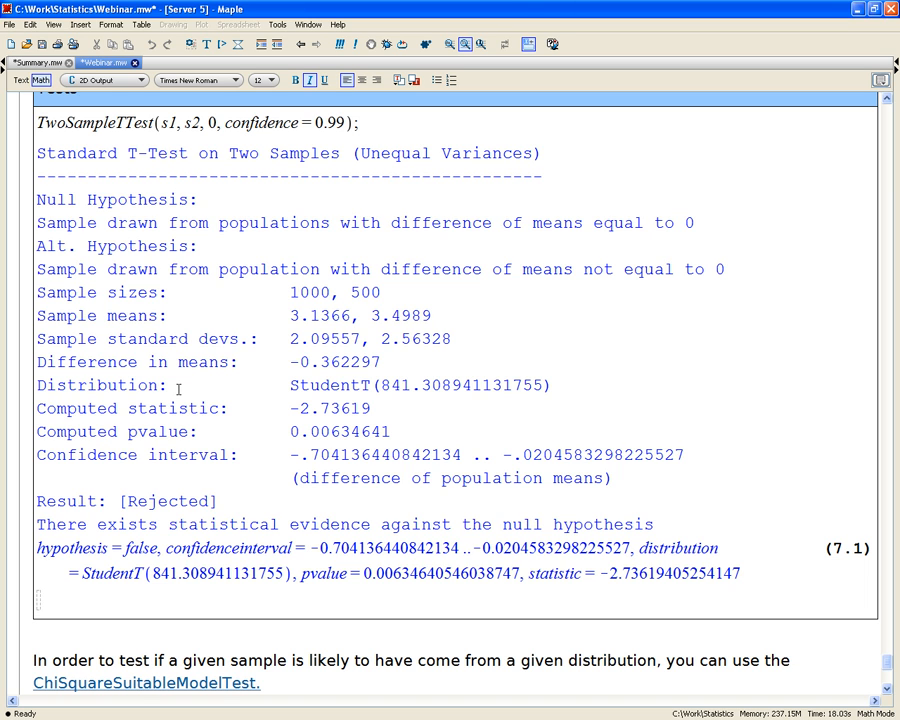
scroll(178, 389, "down", 3)
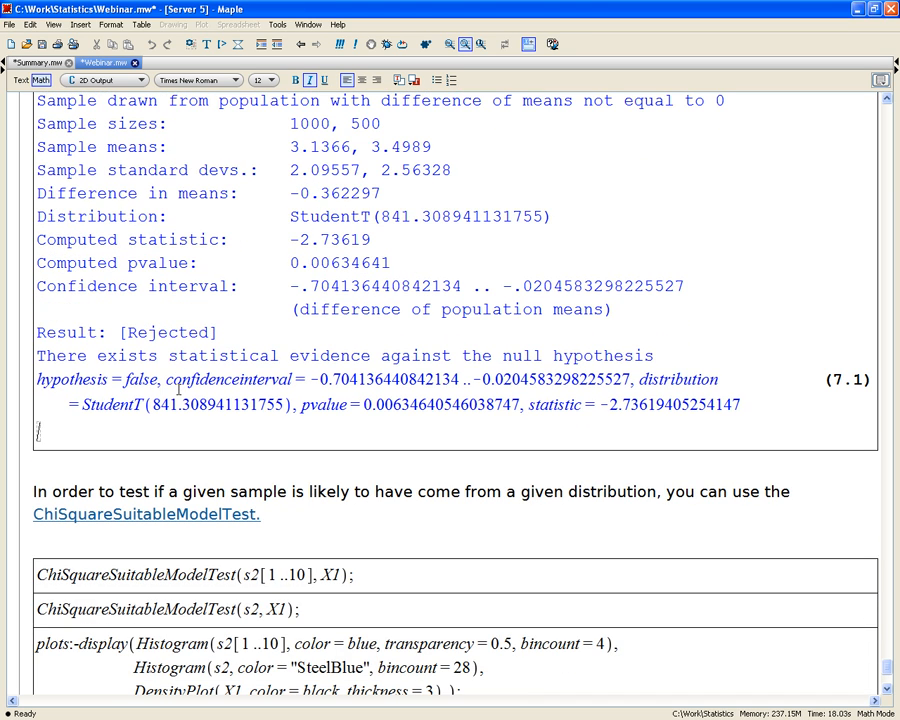
scroll(178, 389, "down", 1)
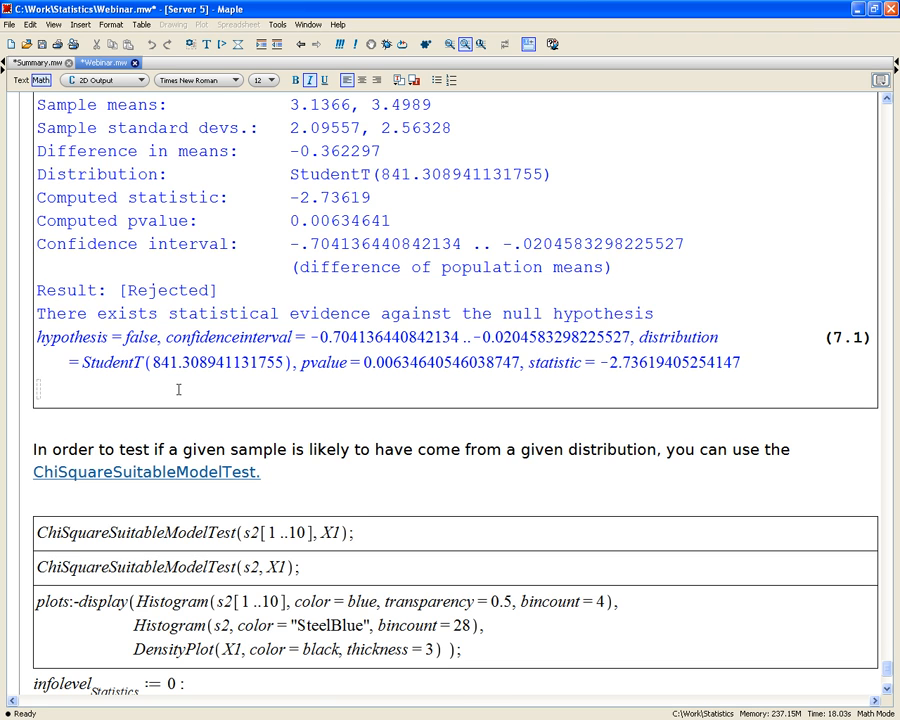
Execute ChiSquareSuitableModelTest on the first ten values of s2 against X1 and review its report.
scroll(178, 389, "down", 1)
left_click(335, 487)
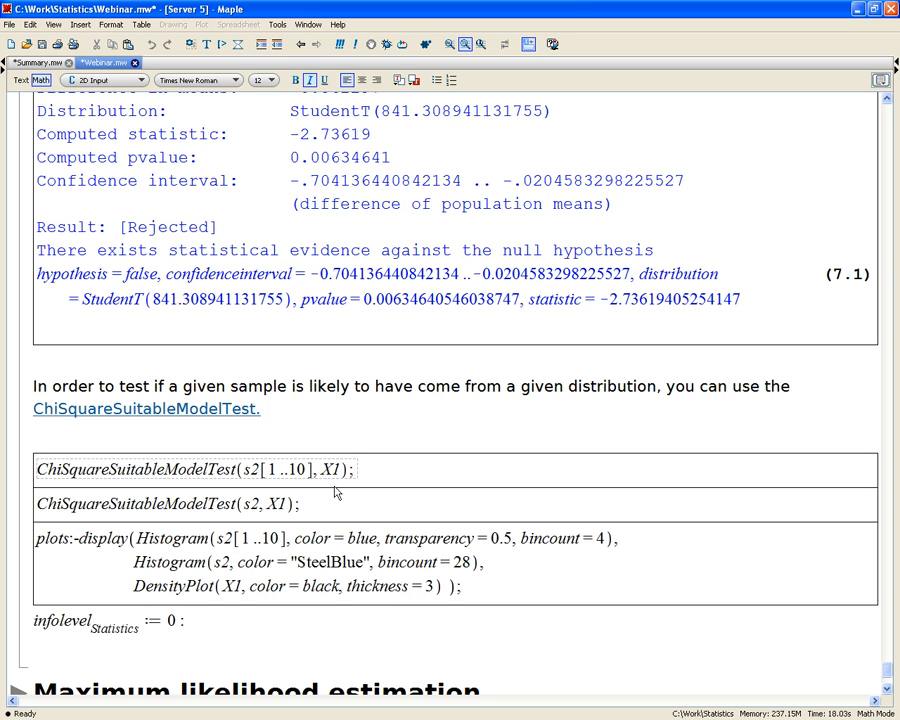
key("Return")
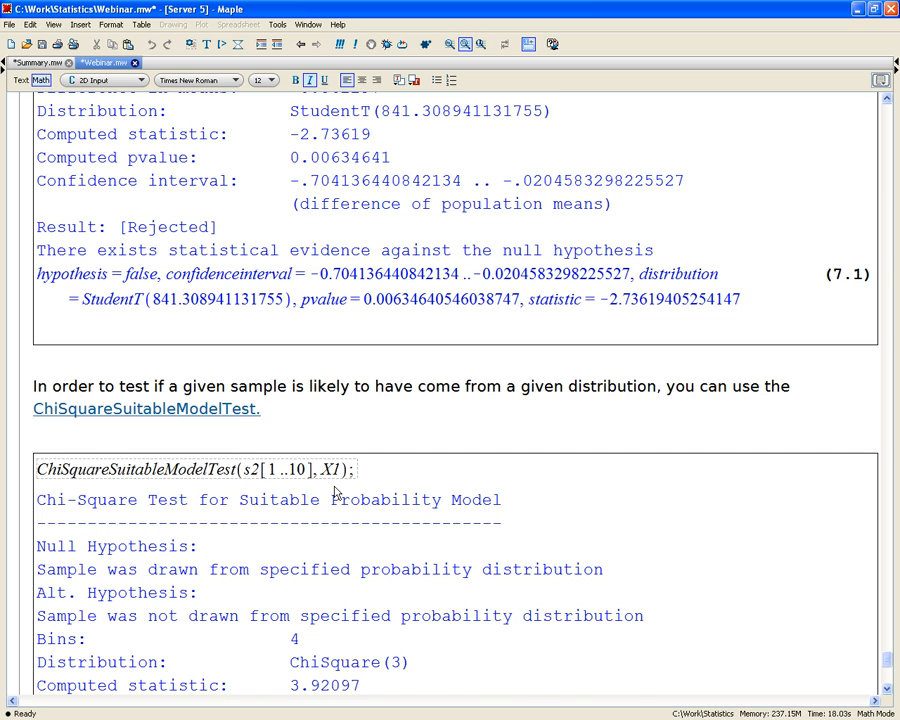
scroll(335, 490, "down", 5)
scroll(335, 477, "down", 2)
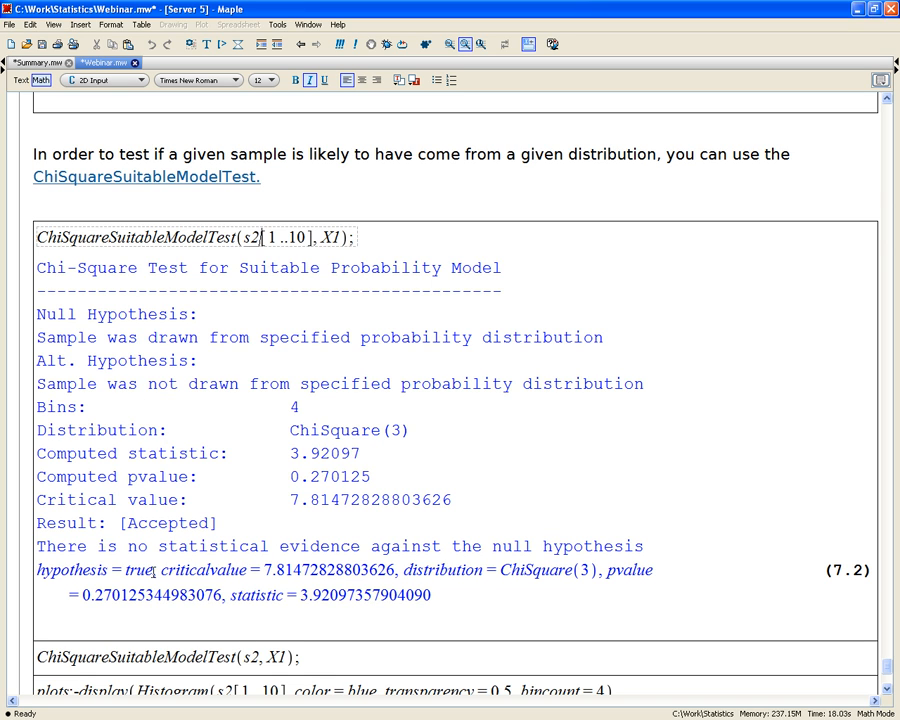
Execute ChiSquareSuitableModelTest on the entire s2 sample against X1 and review its report.
scroll(153, 571, "down", 2)
left_click(190, 595)
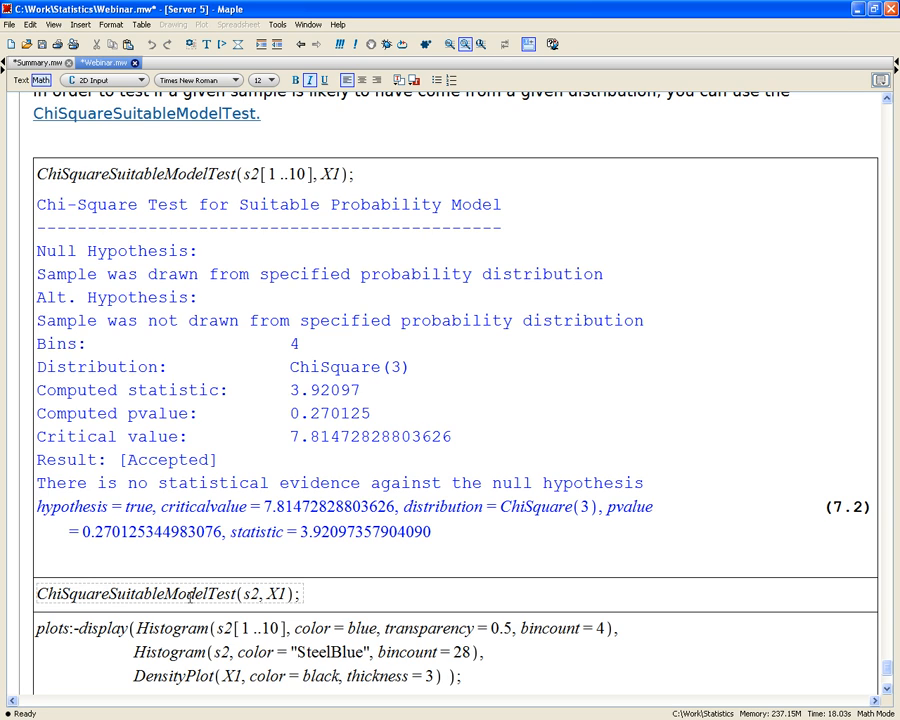
key("Return")
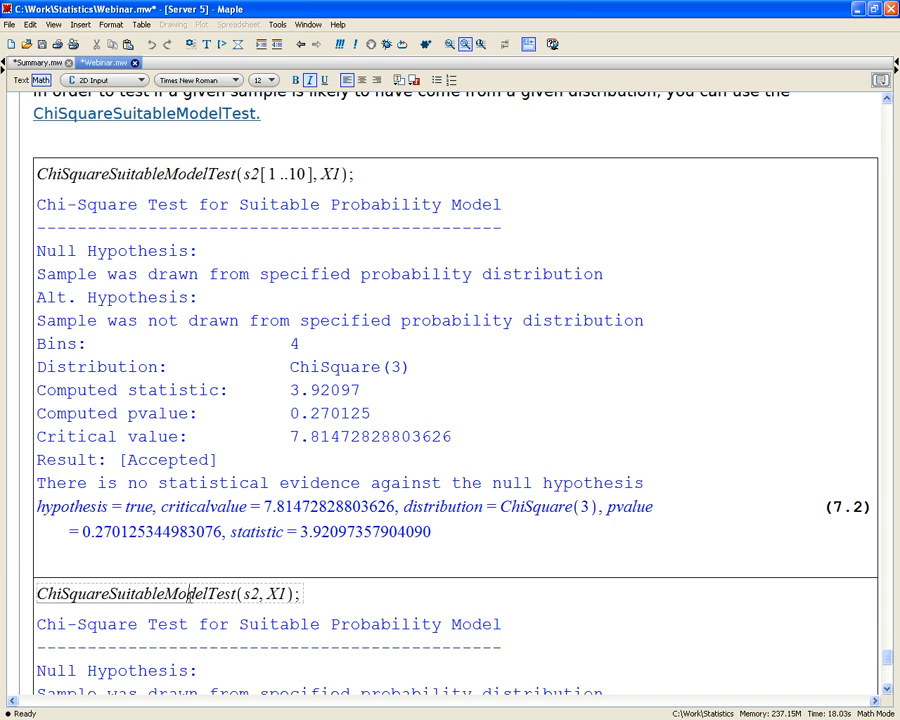
scroll(195, 568, "down", 5)
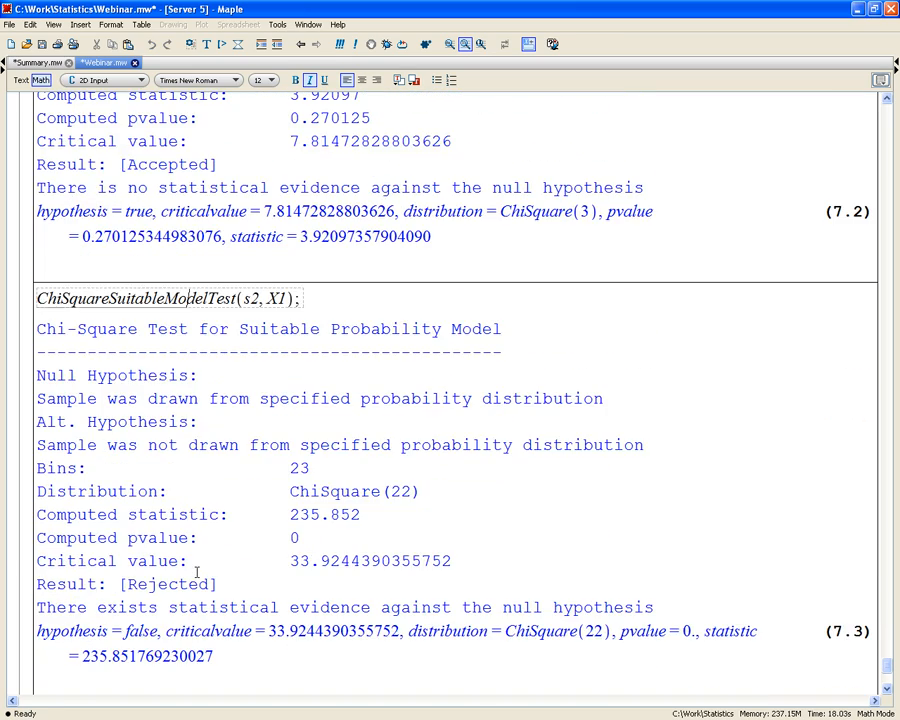
scroll(197, 572, "down", 1)
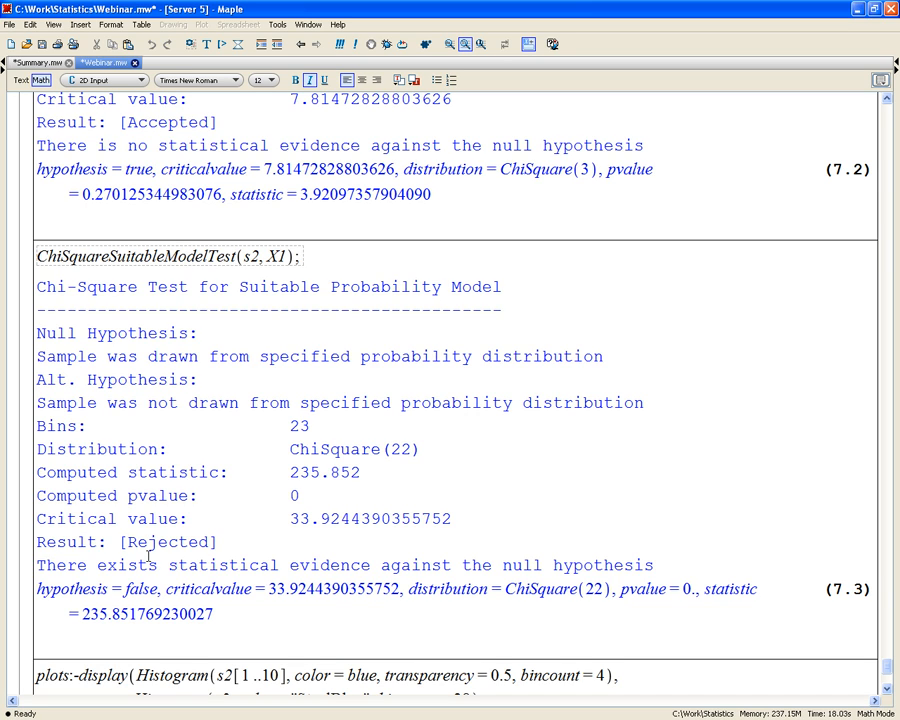
Execute the plots:-display command overlaying the histograms of s2[1..10] and s2 with the density plot of X1.
scroll(148, 556, "down", 2)
scroll(145, 537, "down", 3)
left_click(199, 443)
key("Return")
scroll(231, 438, "down", 3)
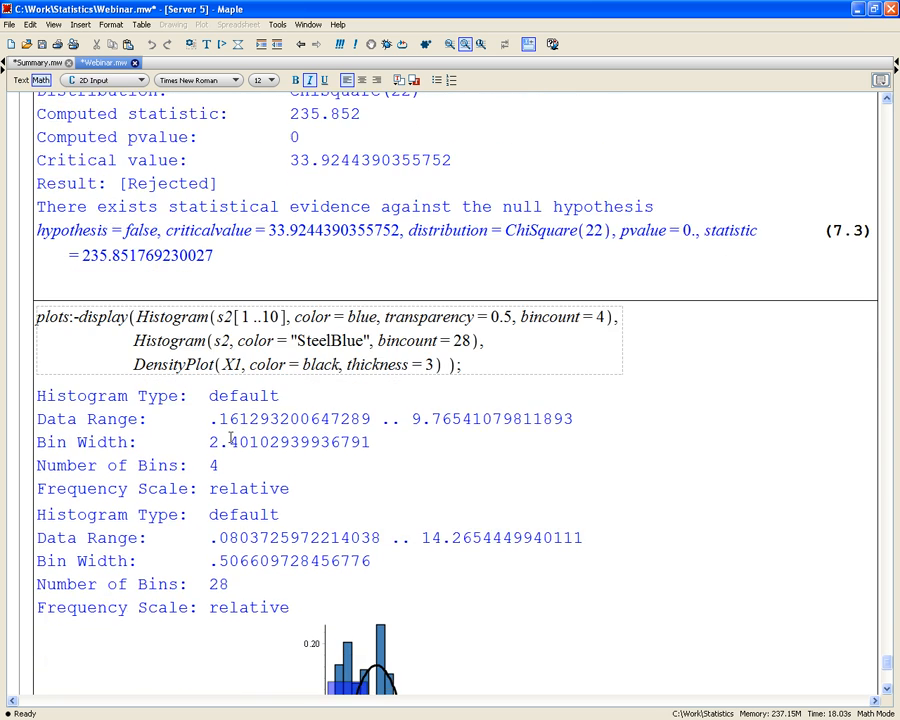
scroll(231, 438, "down", 5)
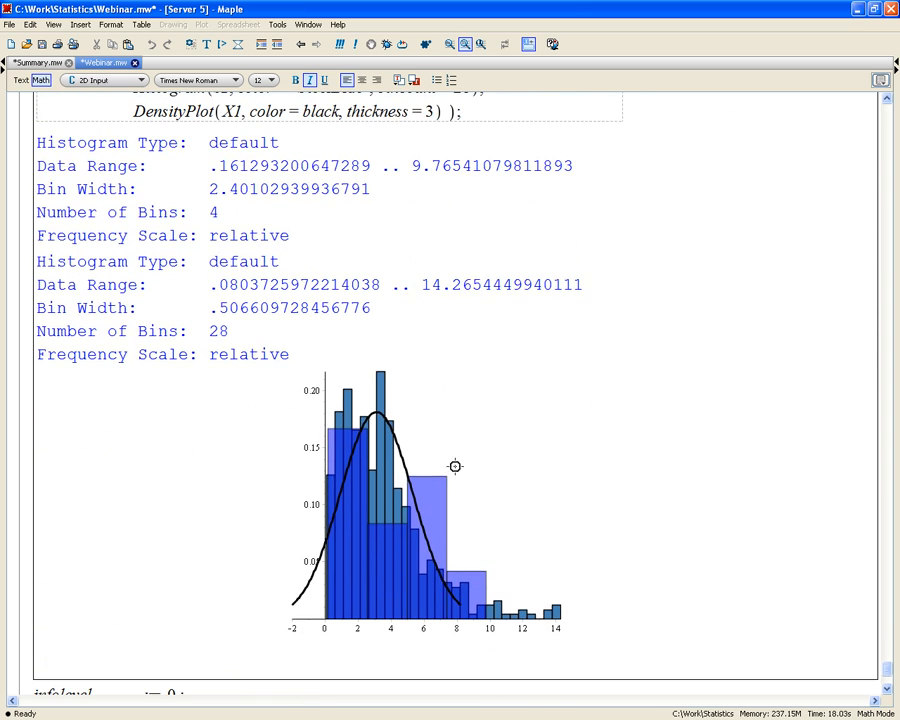
Highlight the s2[1..10] histogram and the full s2 histogram in turn in the overlaid plot to compare them.
left_click(440, 484)
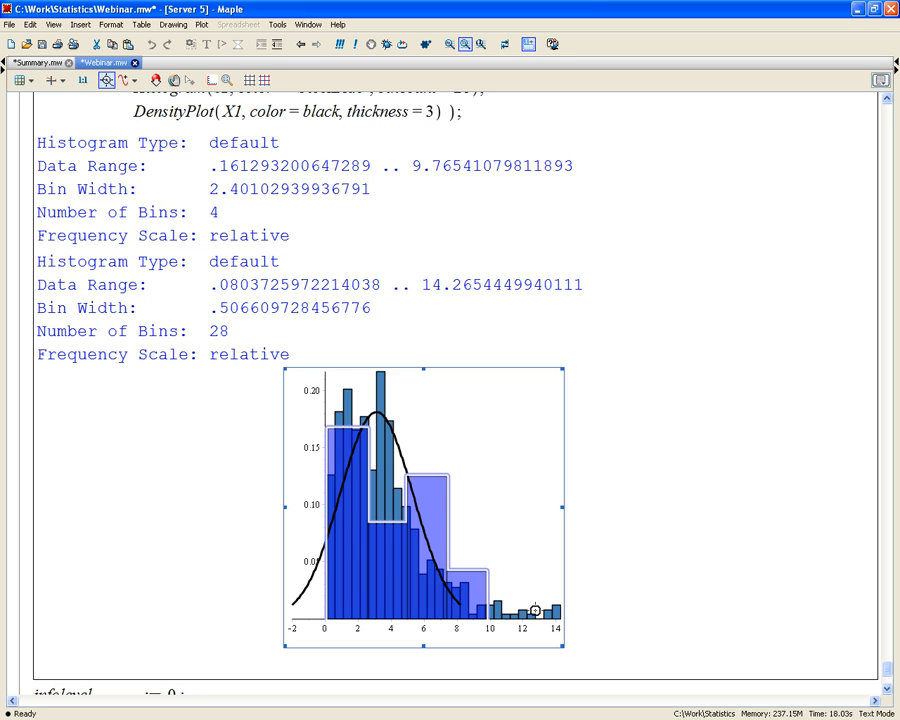
left_click(376, 432)
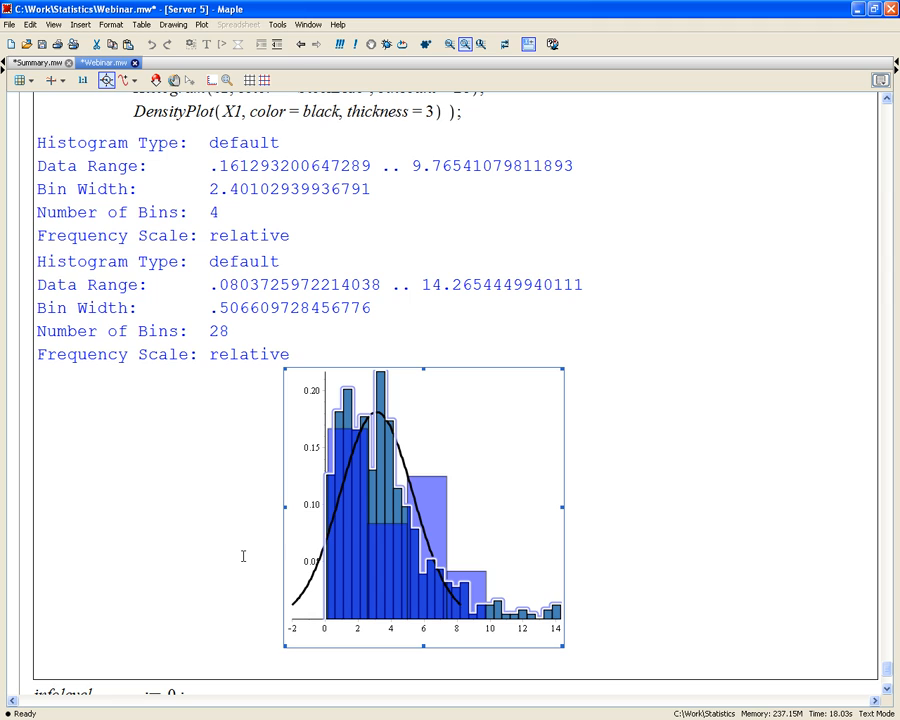
left_click(242, 556)
Execute the statement setting infolevel for Statistics to 0 below the overlaid plot.
scroll(242, 556, "down", 2)
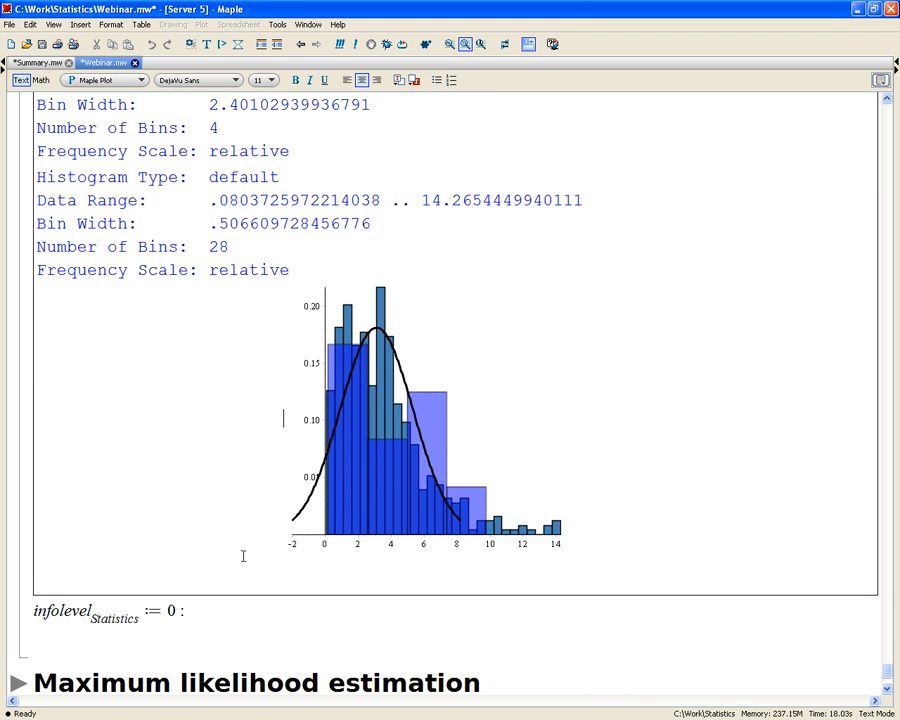
scroll(242, 556, "down", 1)
left_click(145, 590)
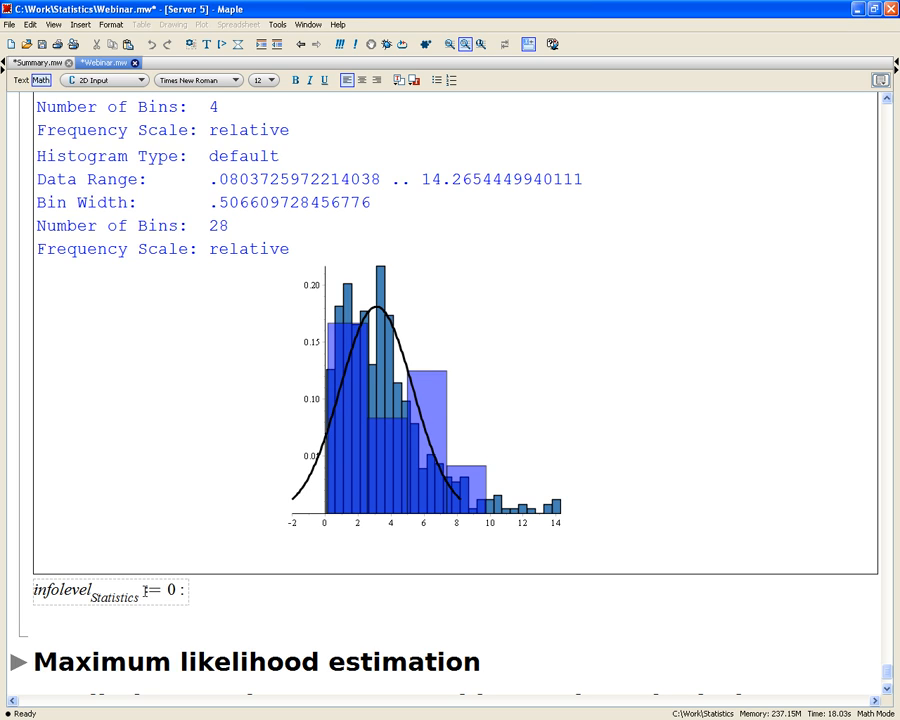
key("Return")
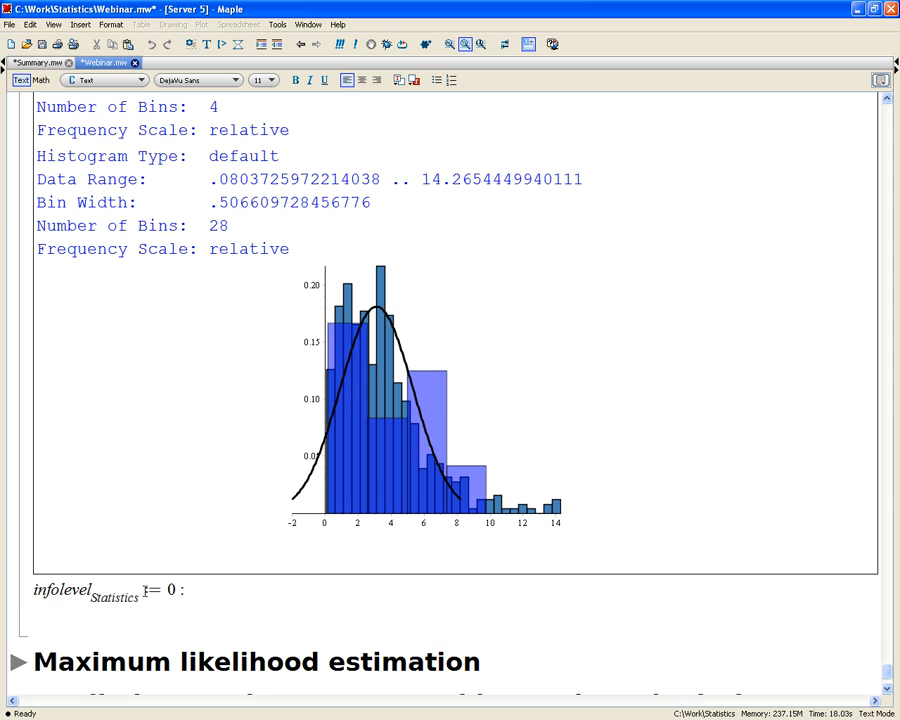
Expand the Applied Example: Data Smoothing and Manipulation section and set its smoothing constant to 3.
scroll(160, 530, "down", 3)
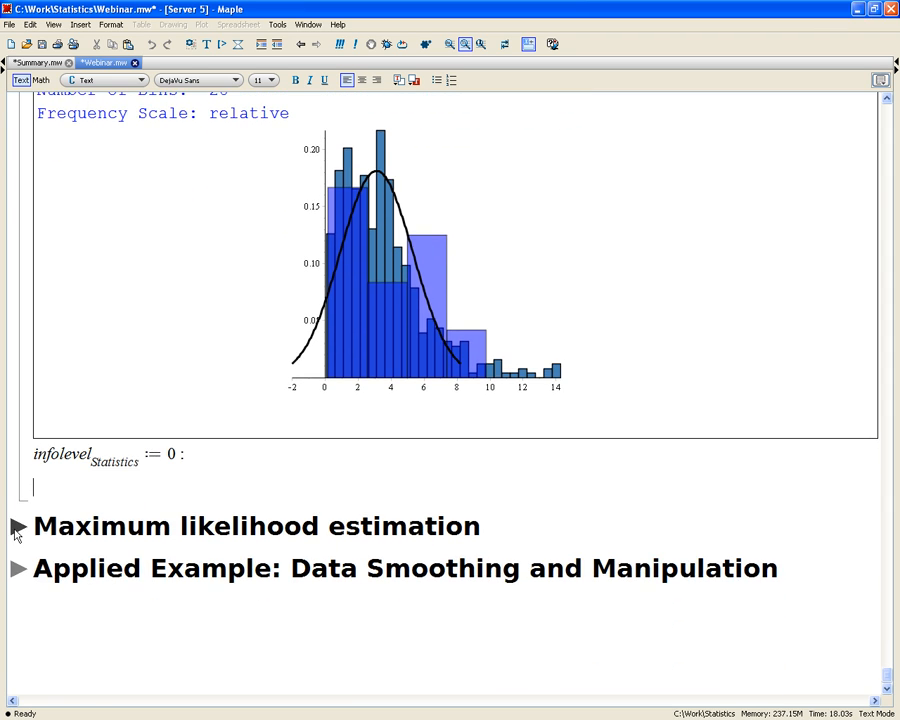
left_click(18, 568)
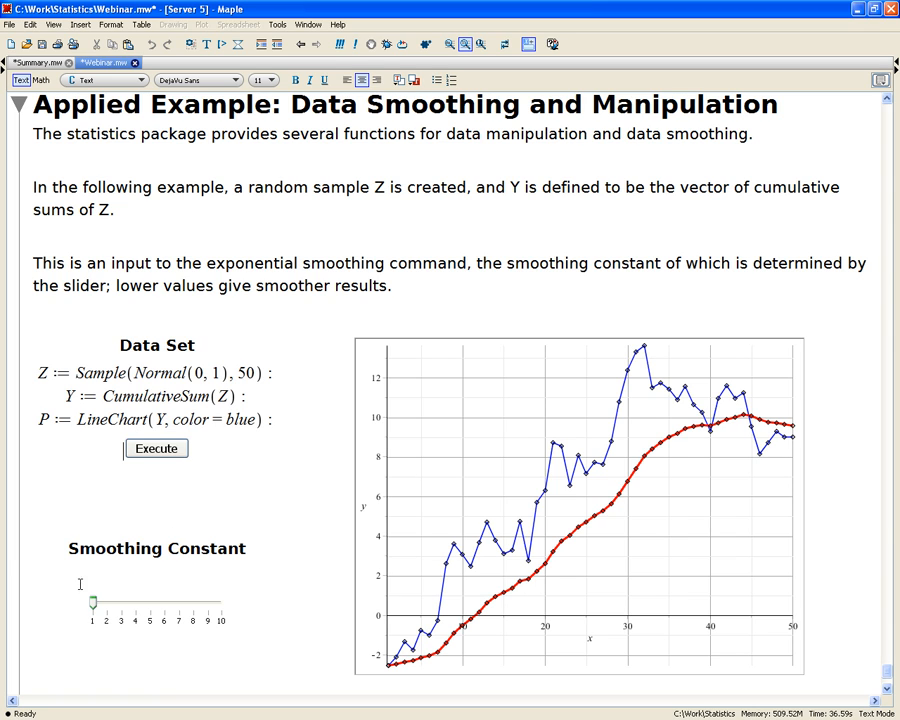
left_click_drag(97, 605, 121, 604)
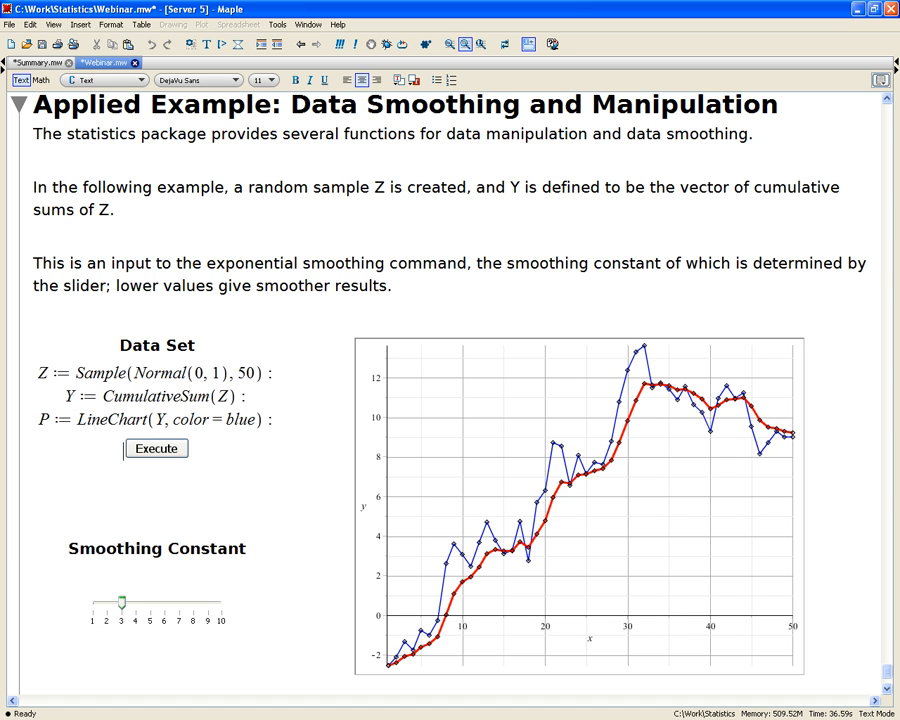
Switch to the Maplesoft website in the browser, open the Application Center, and expand the Statistics & Data Analysis category.
key("alt+Tab")
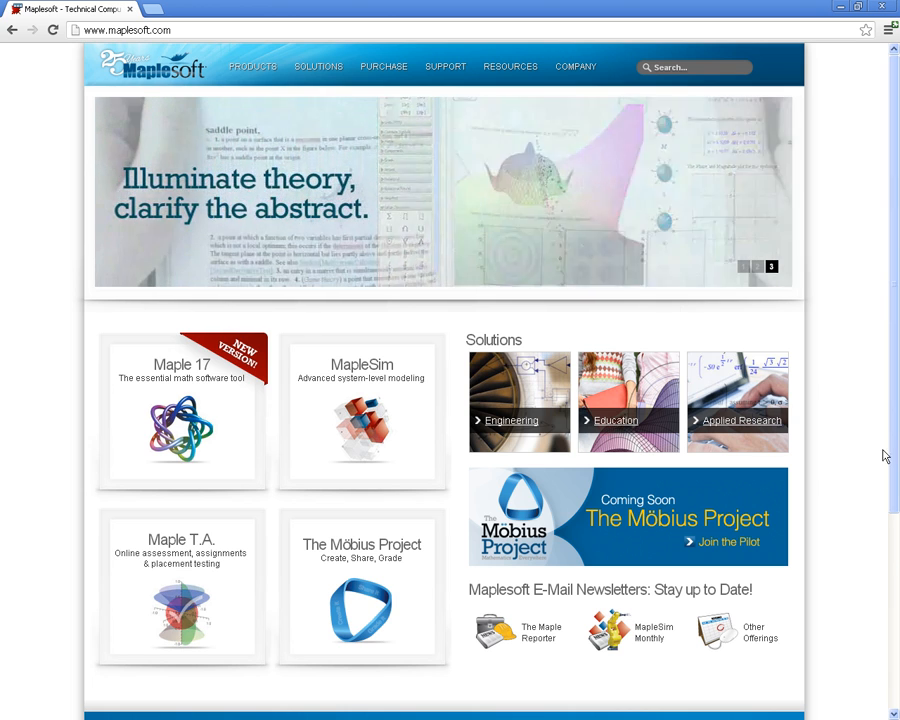
mouse_move(453, 70)
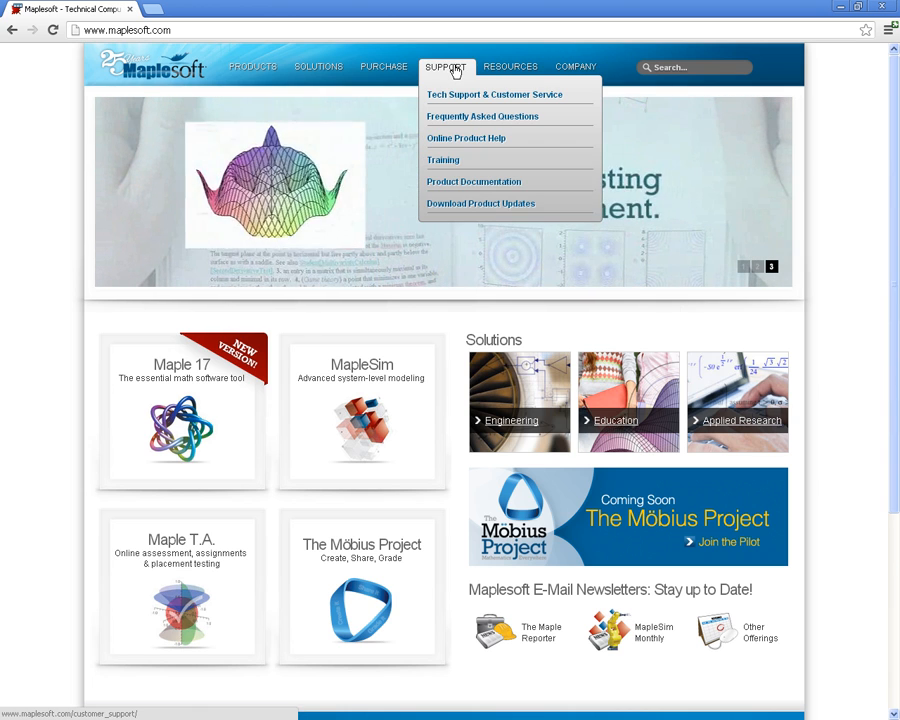
mouse_move(508, 71)
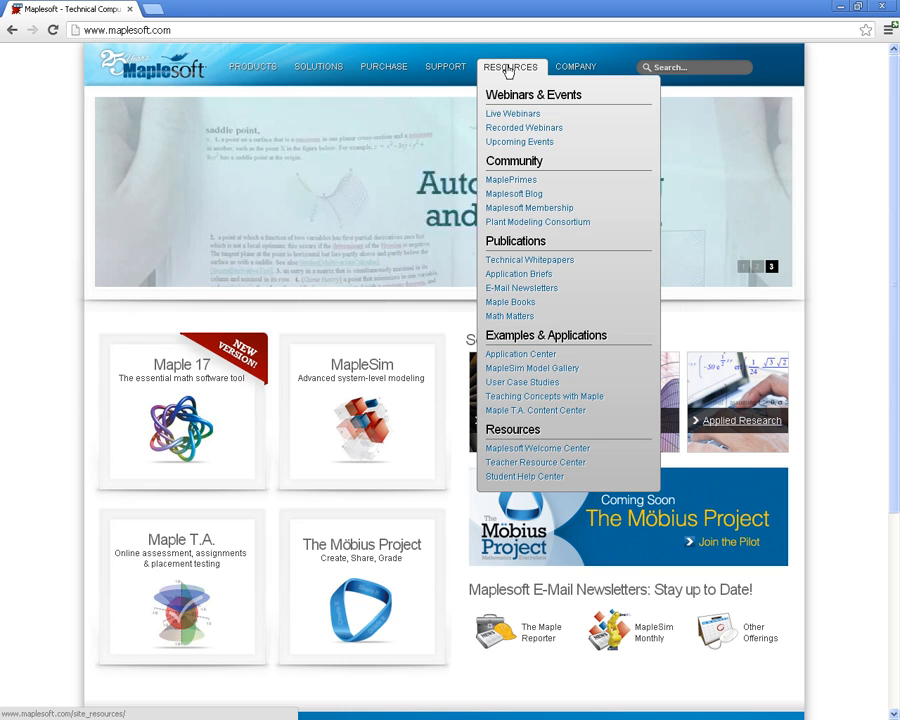
left_click(521, 356)
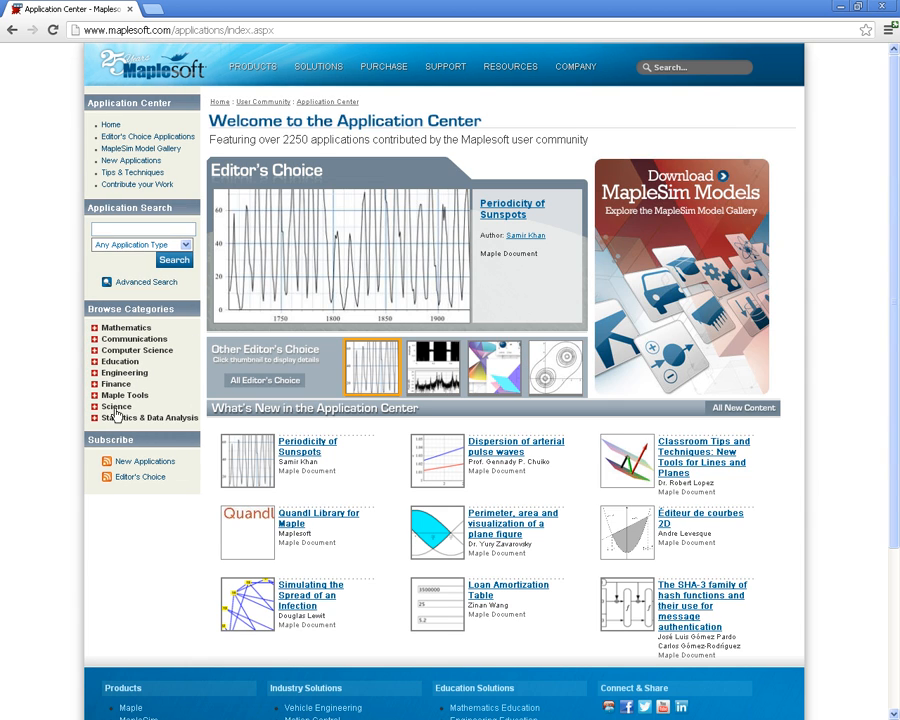
left_click(95, 419)
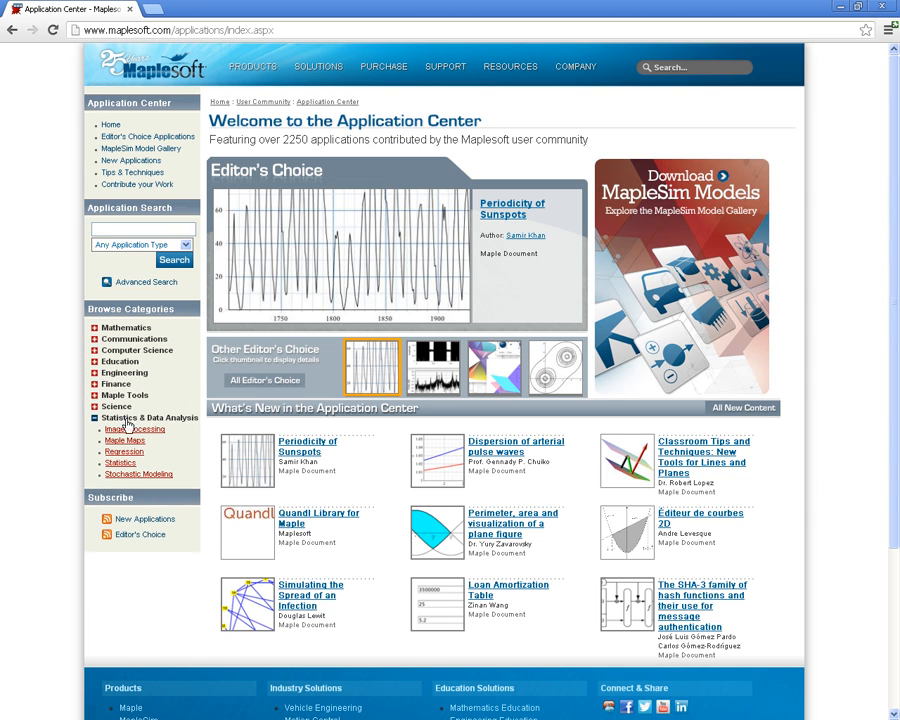